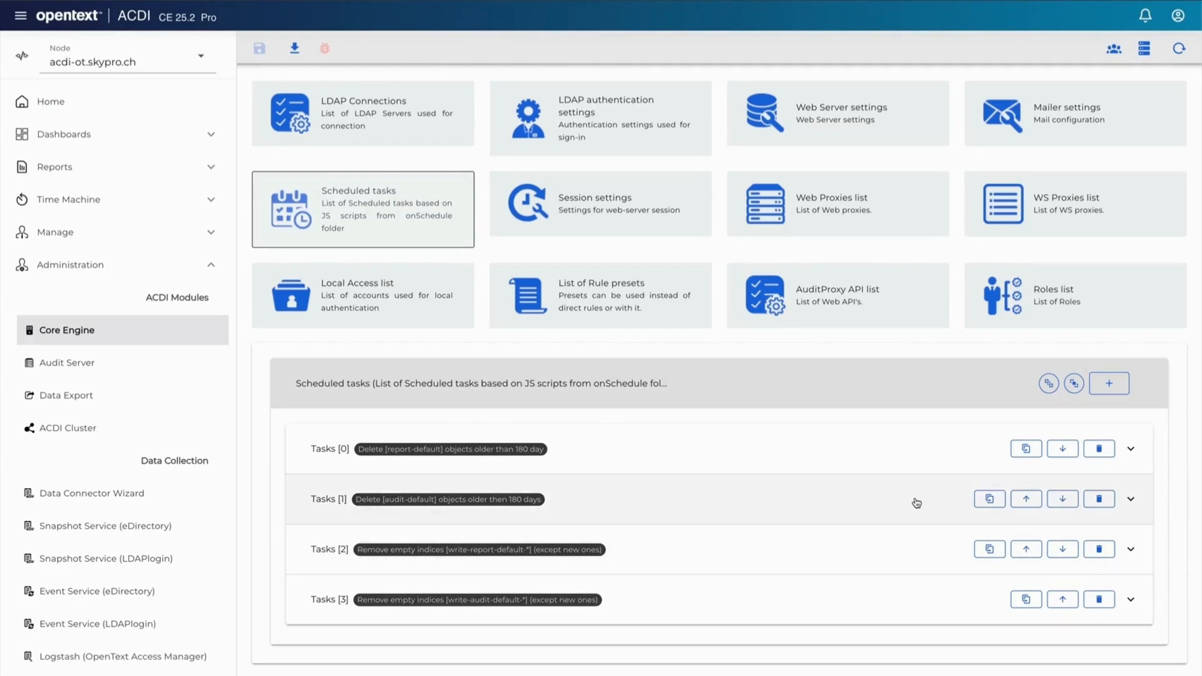
Step: Duplicate the audit-default deletion task and rename the copy's description to Delete_Audit_Data_180_Days
left_click(989, 499)
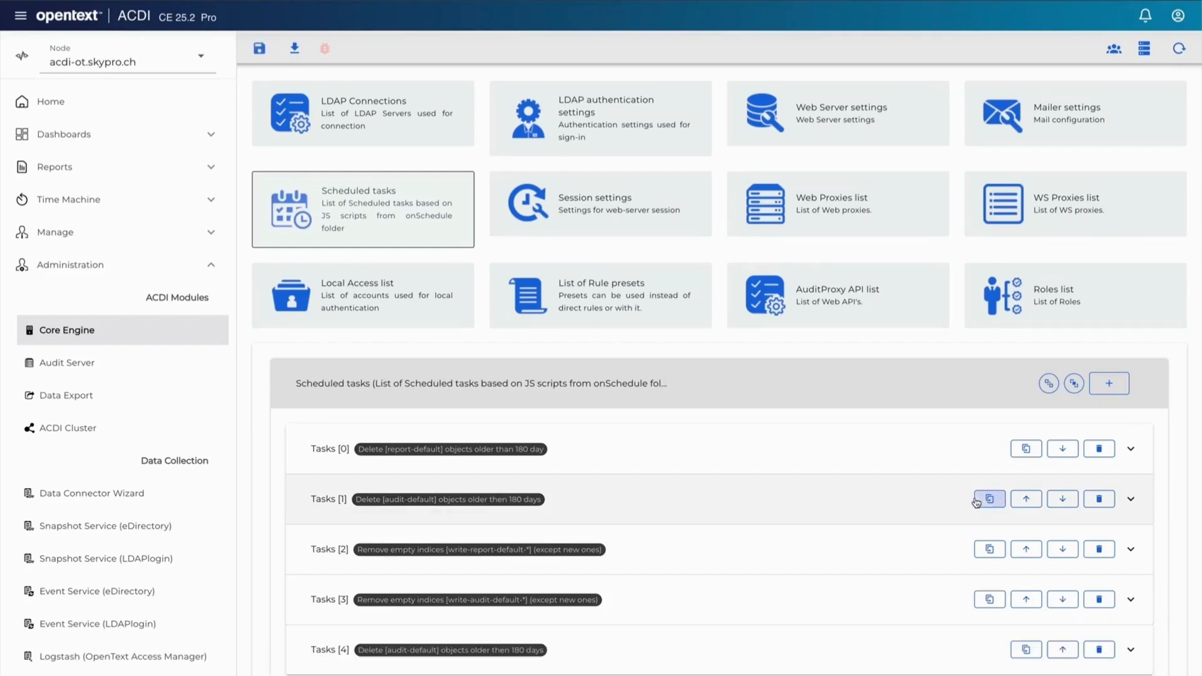
scroll(813, 614, "down", 3)
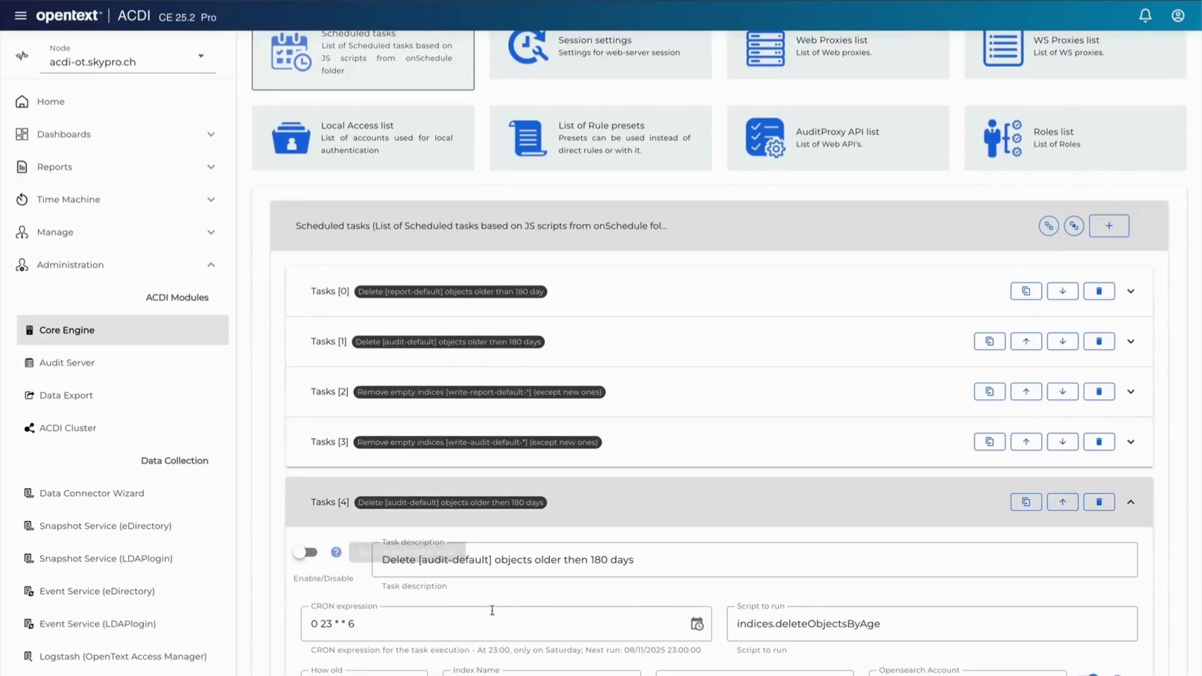
left_click_drag(653, 561, 415, 563)
type("_")
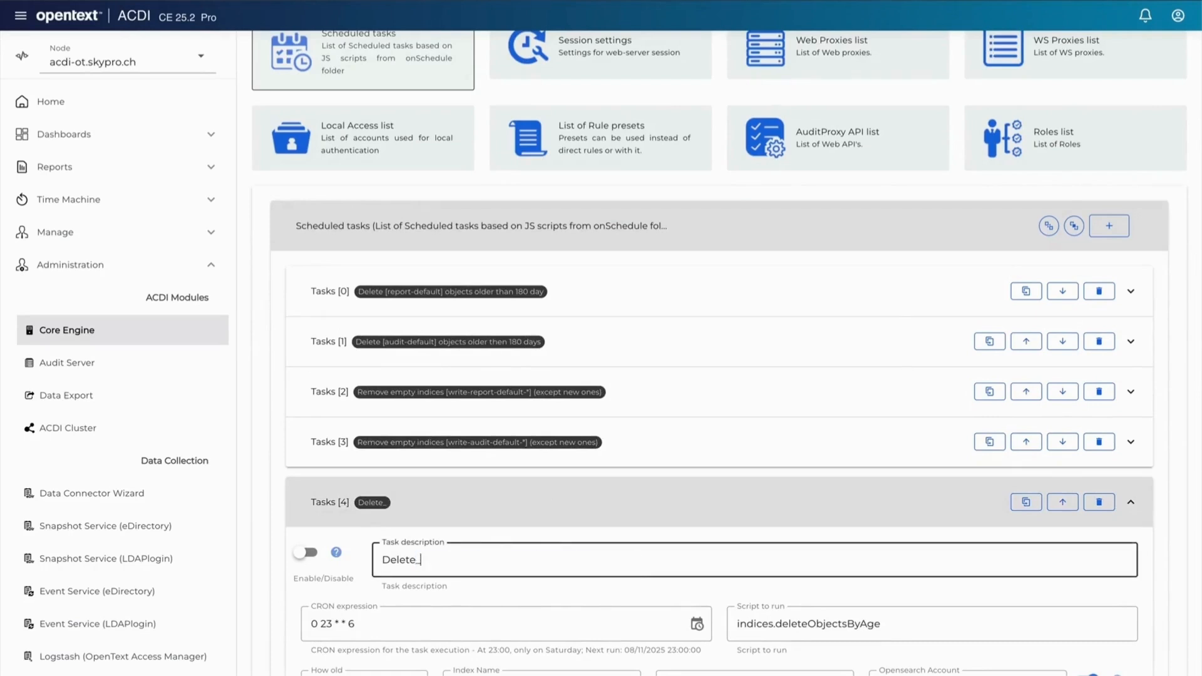
type("Audit_Data_180_Days")
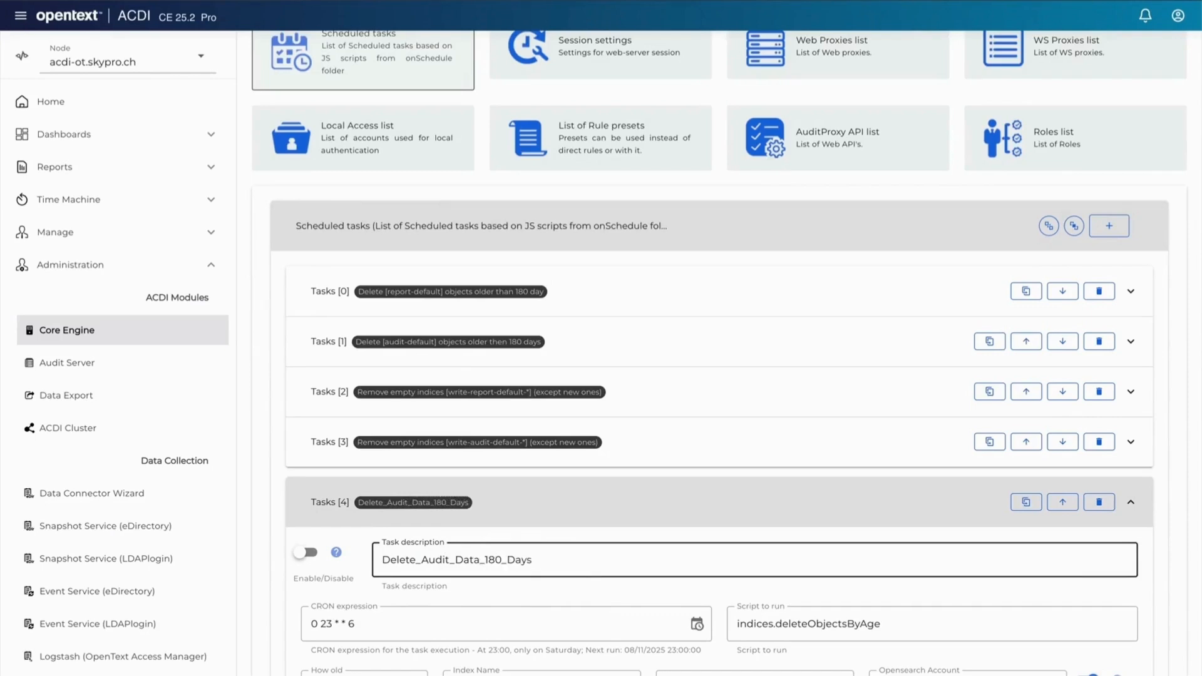
Step: Save the scheduled tasks configuration
left_click(581, 593)
scroll(582, 597, "down", 1)
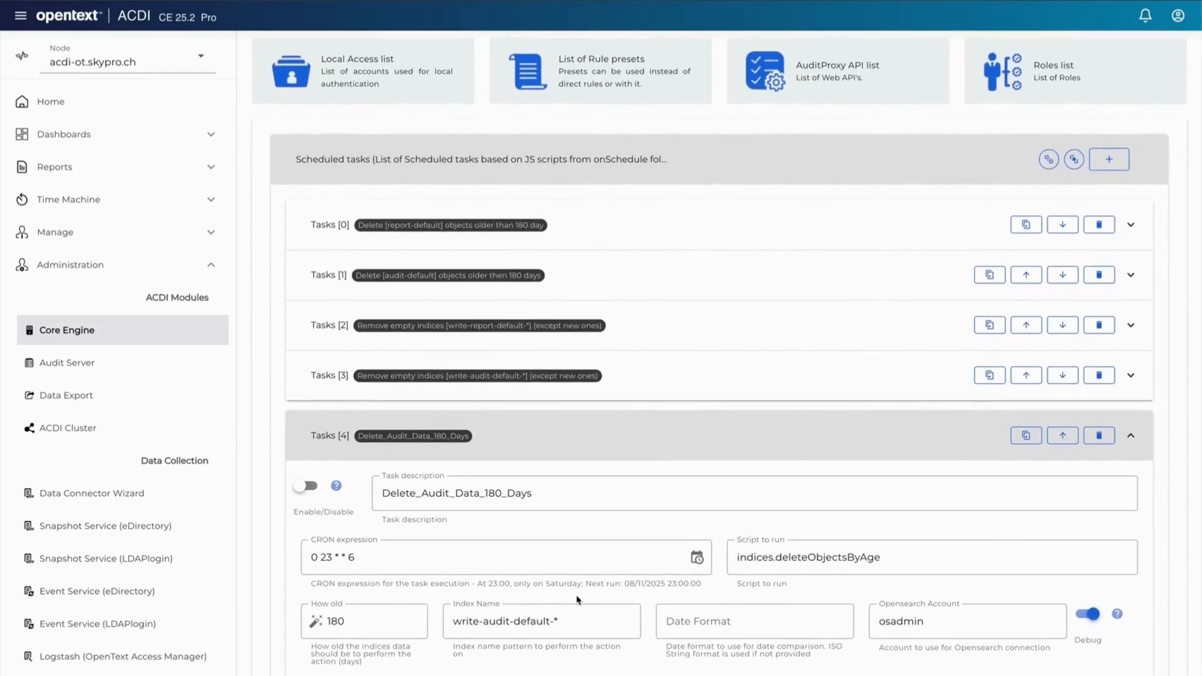
left_click(409, 555)
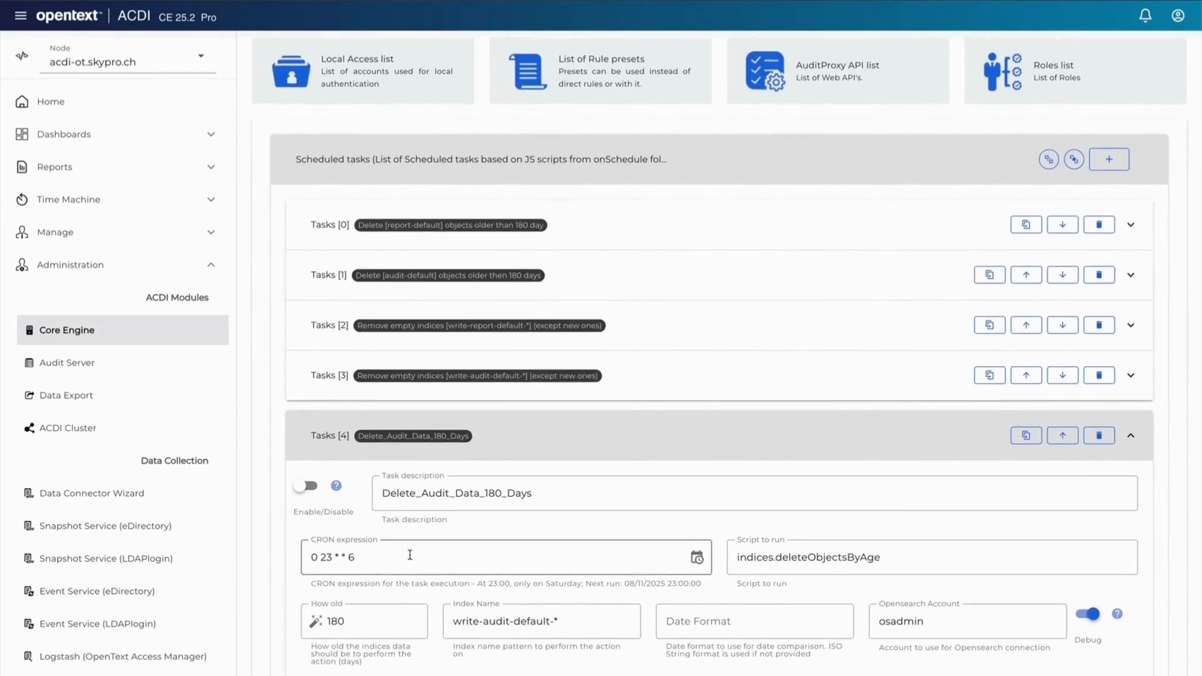
left_click_drag(357, 557, 307, 557)
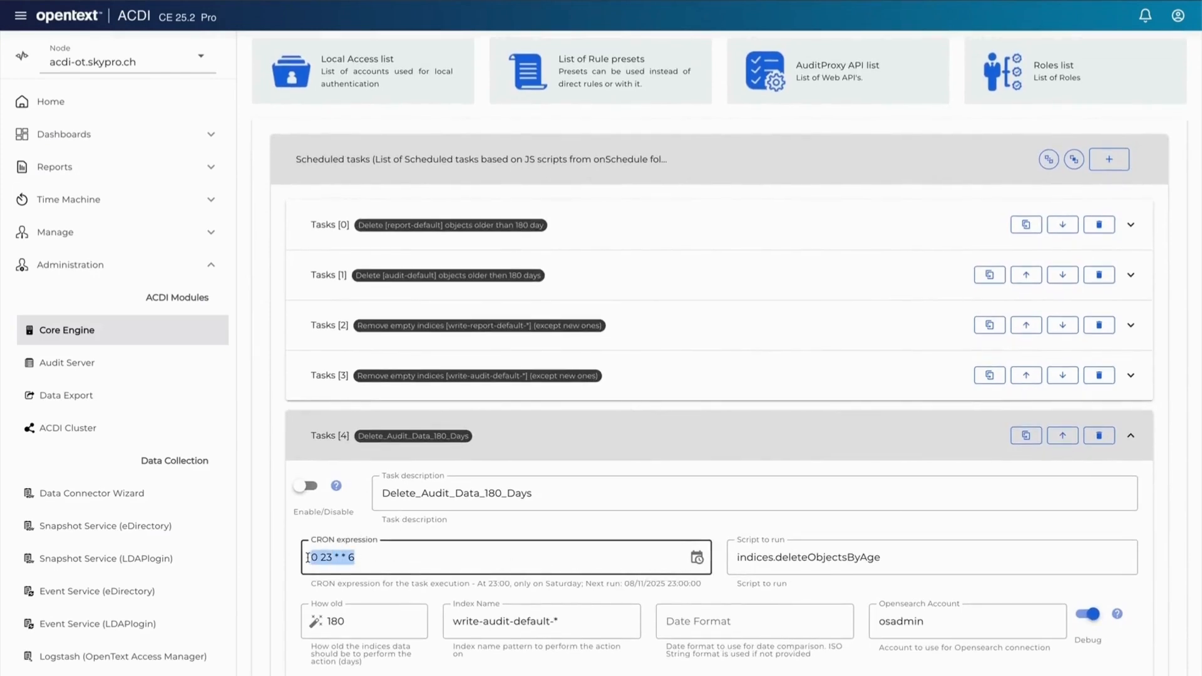
left_click(433, 559)
left_click(542, 531)
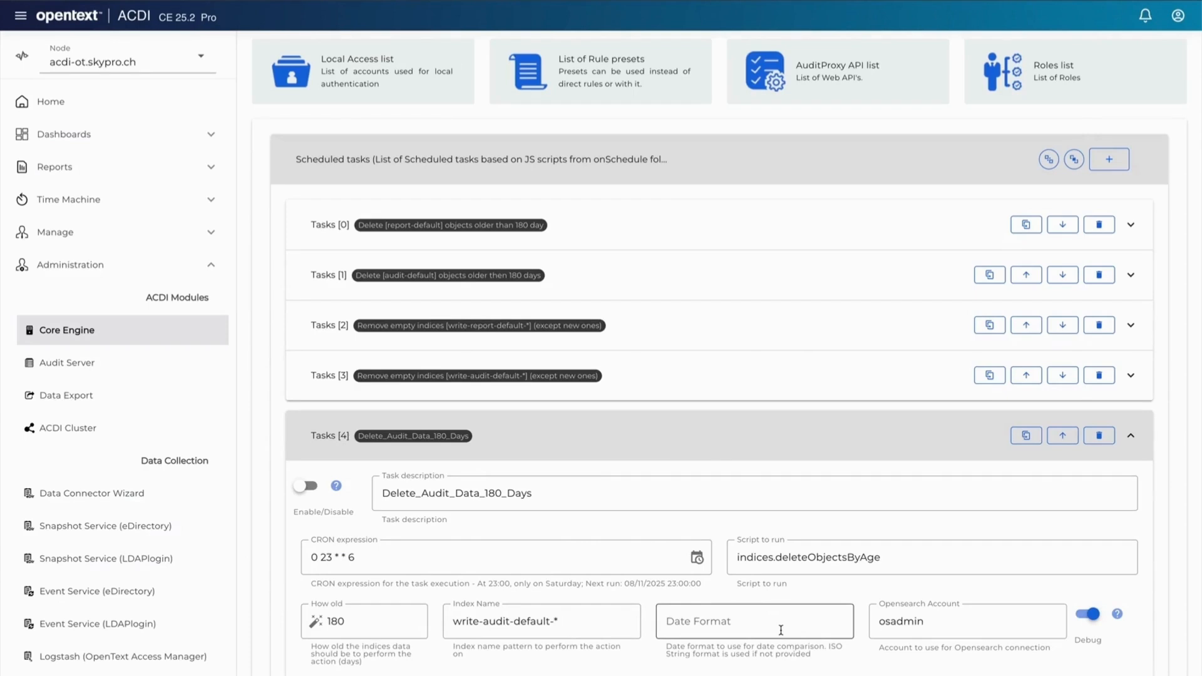
scroll(781, 629, "up", 4)
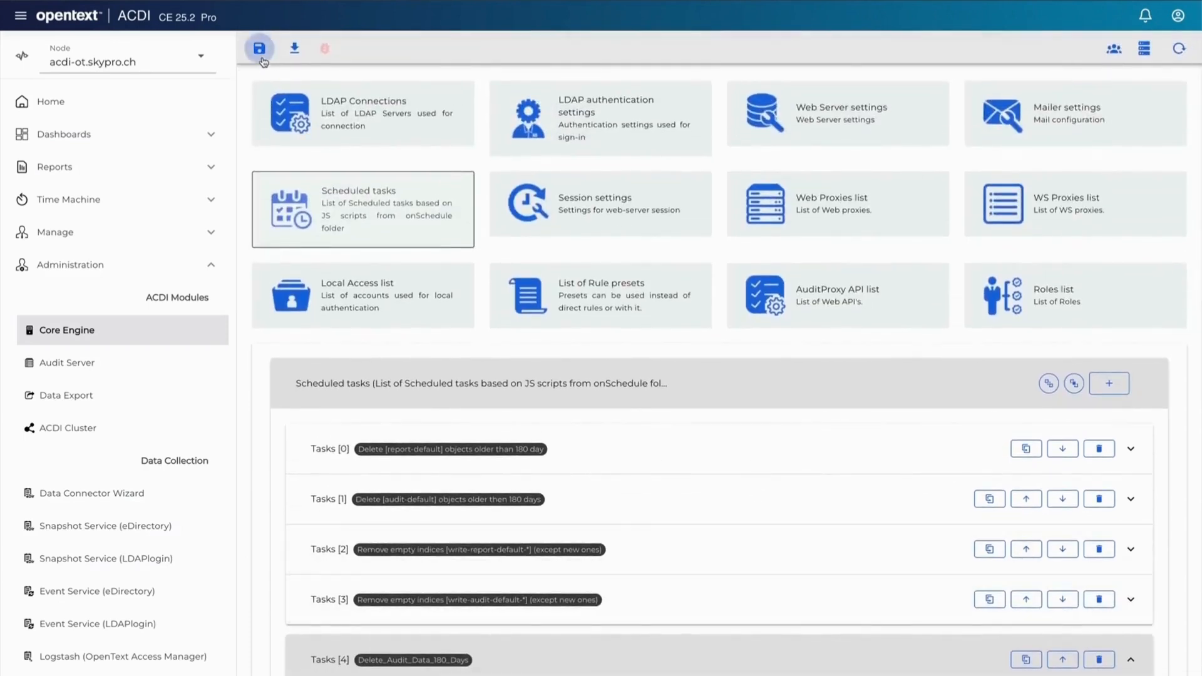
left_click(259, 49)
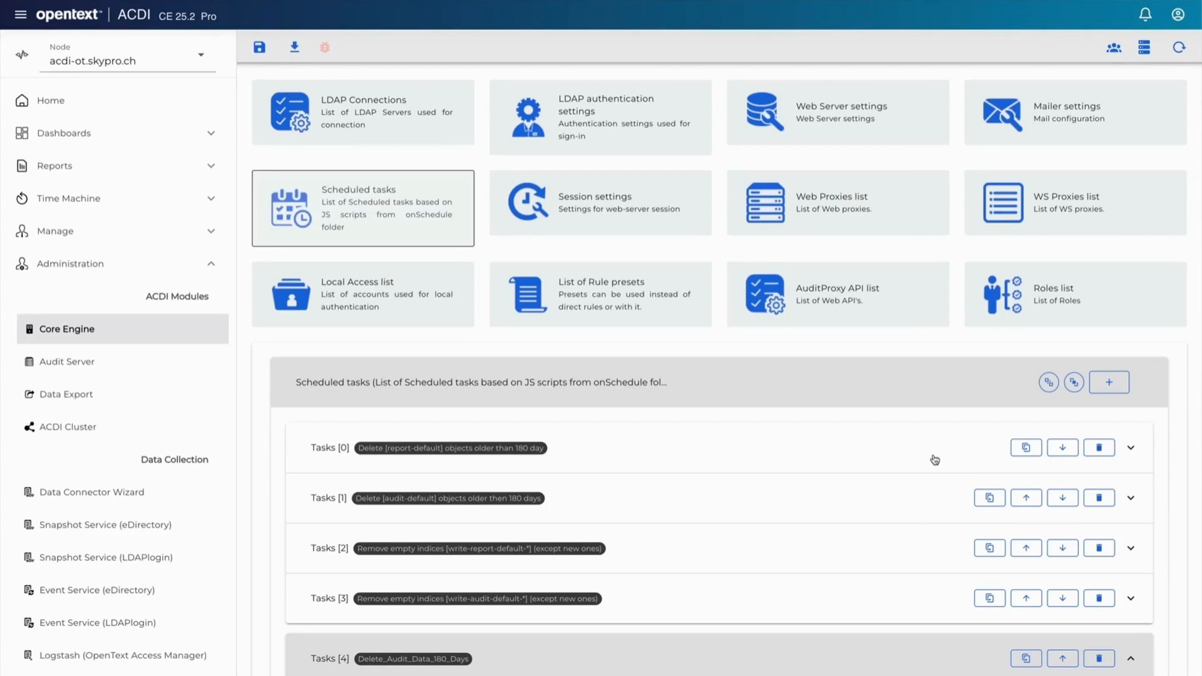
Step: Duplicate the report-default deletion task and rename the copy's description to Delete_Reports_90_Days
left_click(1130, 658)
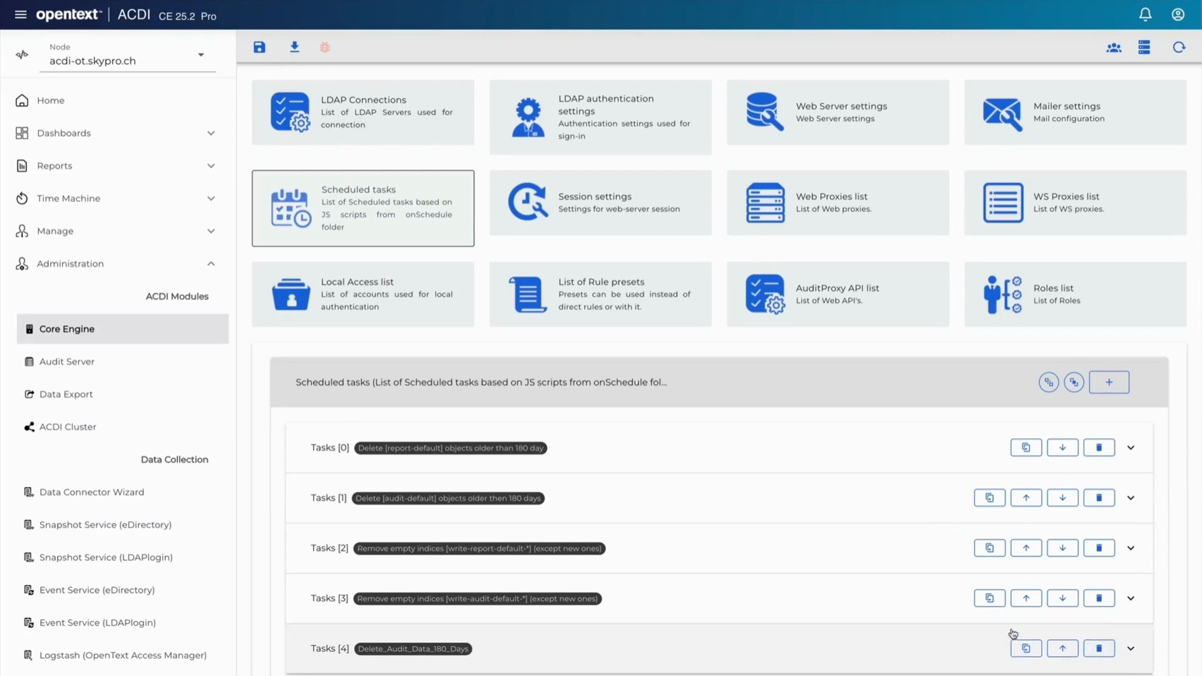
left_click(1026, 451)
scroll(899, 593, "down", 1)
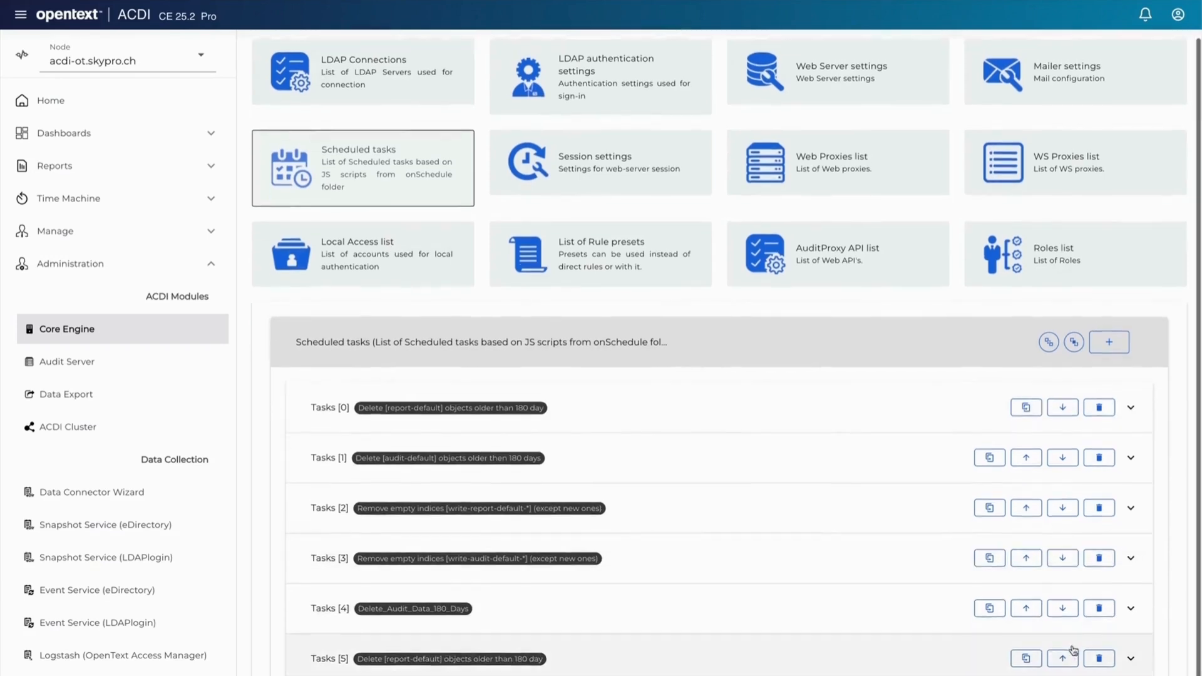
left_click(1129, 660)
scroll(711, 663, "down", 3)
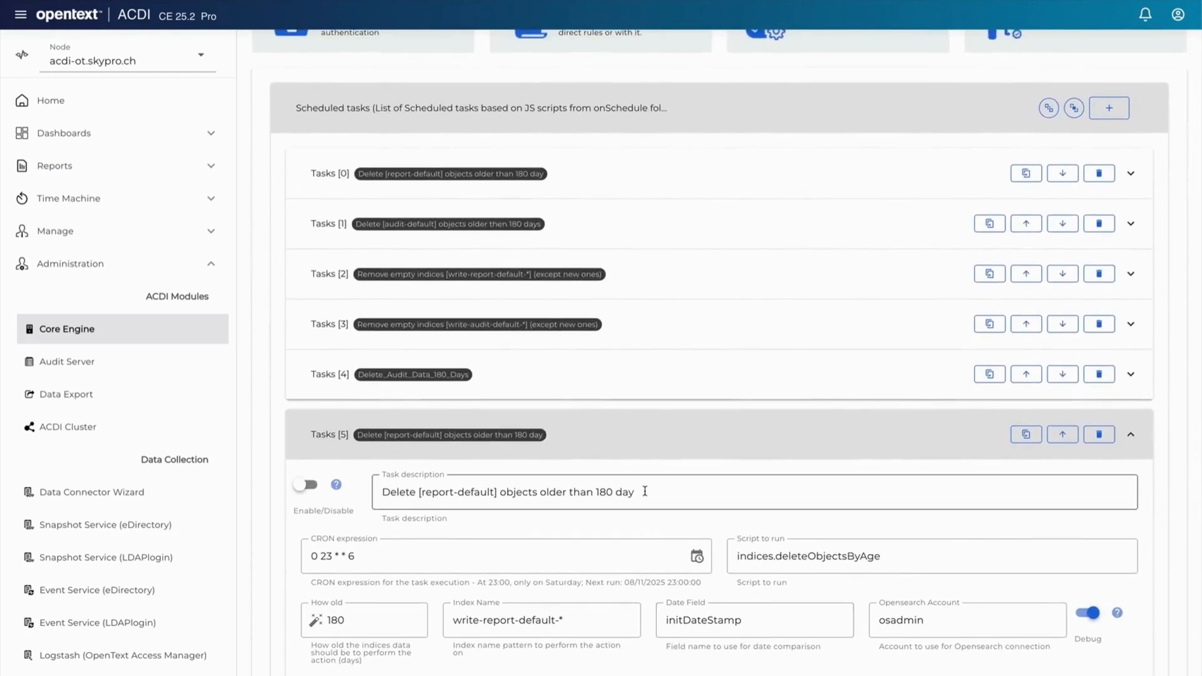
left_click_drag(645, 492, 416, 494)
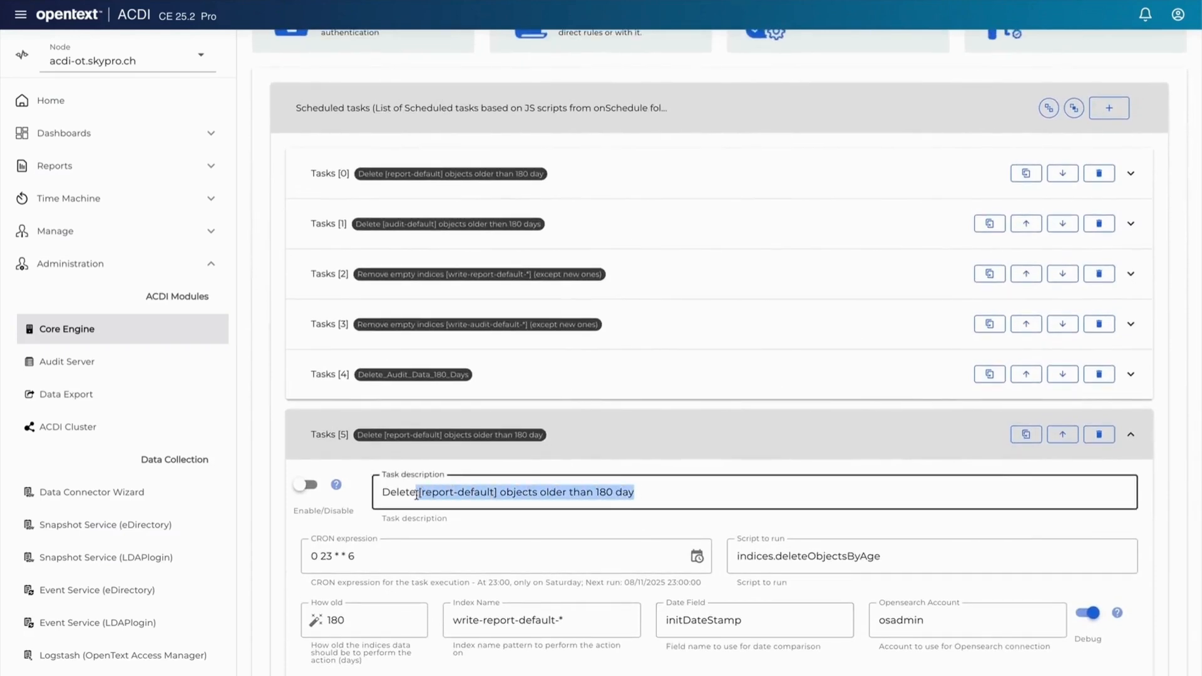
type("_Reports")
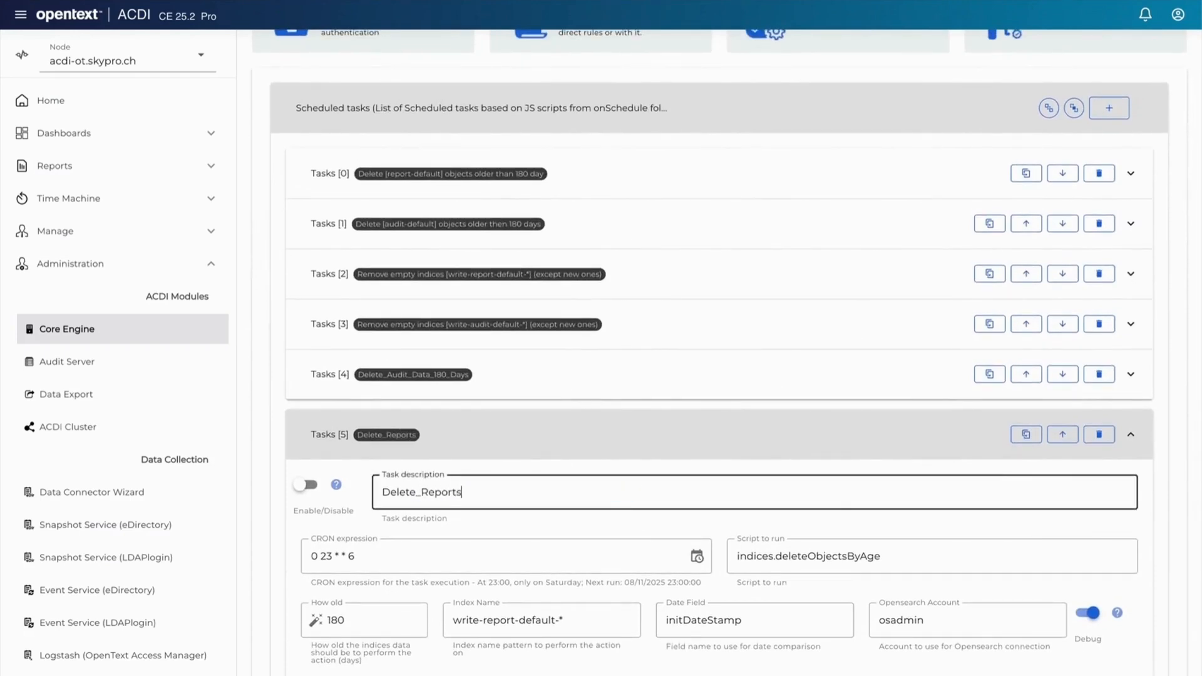
type("_90_Day")
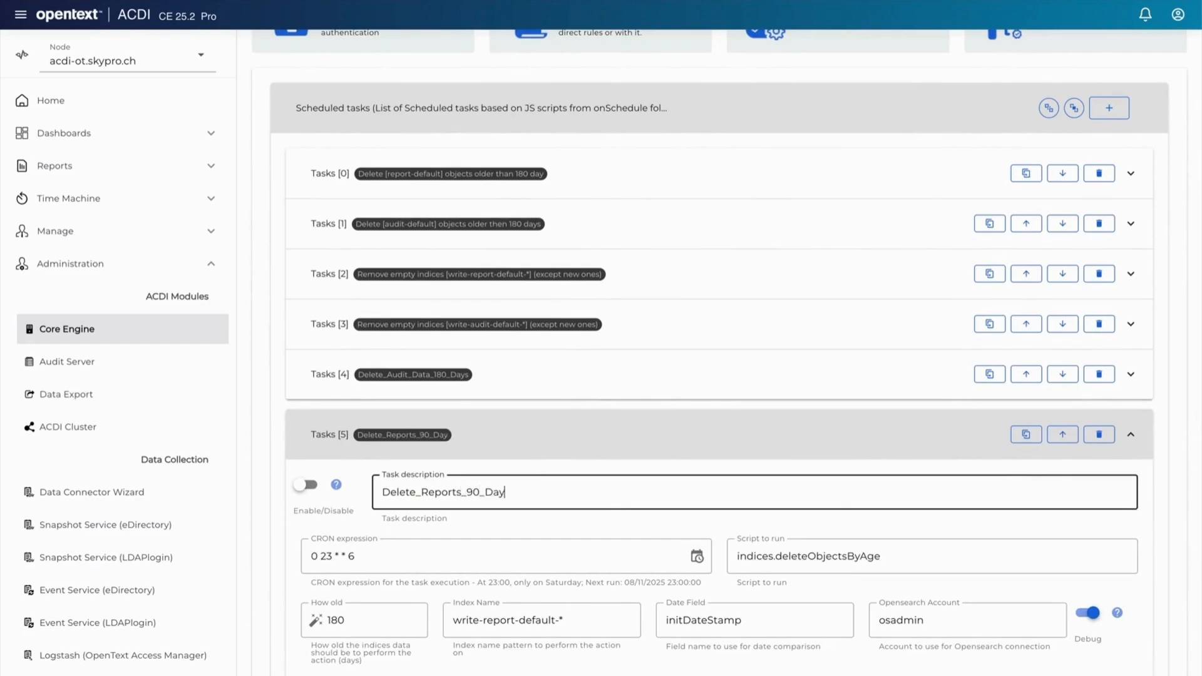
type("s")
Step: Set the new reports task's How old value to 90 days and its index name to write_report_idm_*
left_click(490, 531)
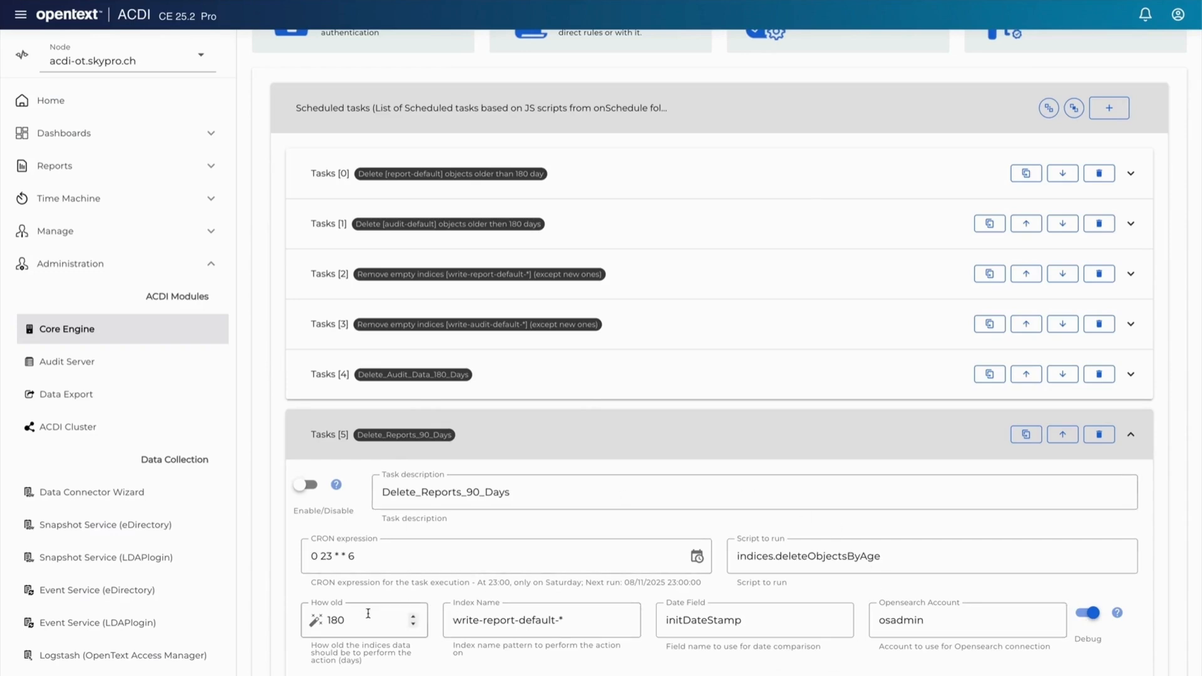
double_click(326, 618)
type("90")
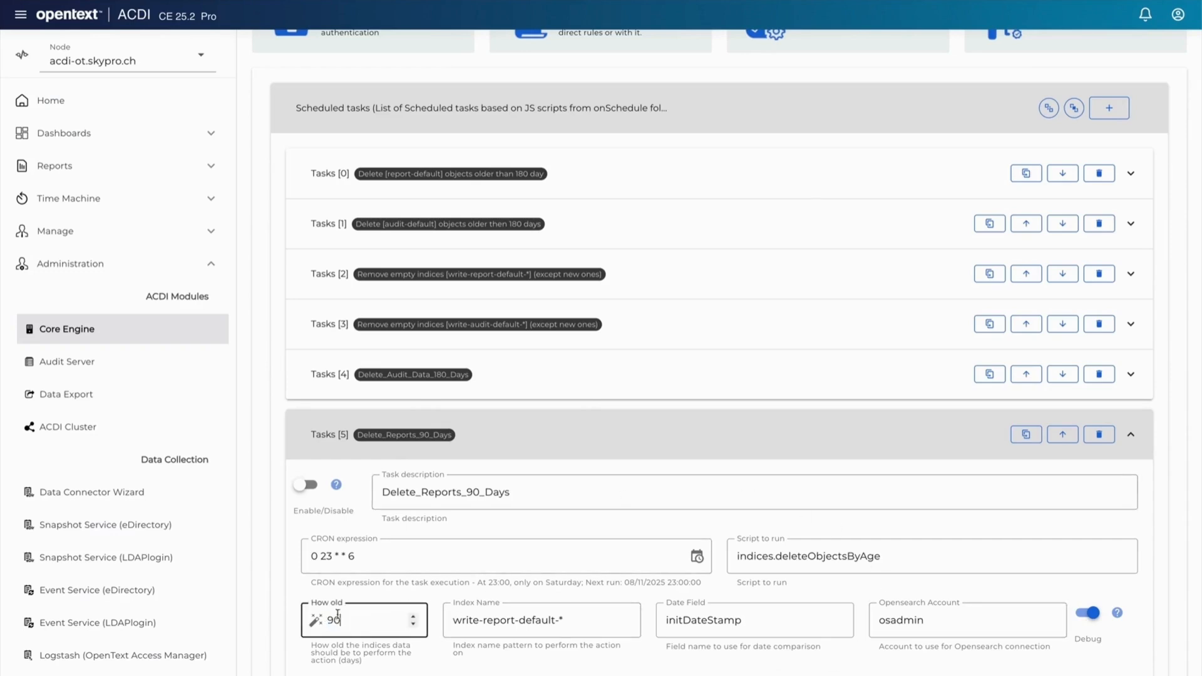
left_click(393, 598)
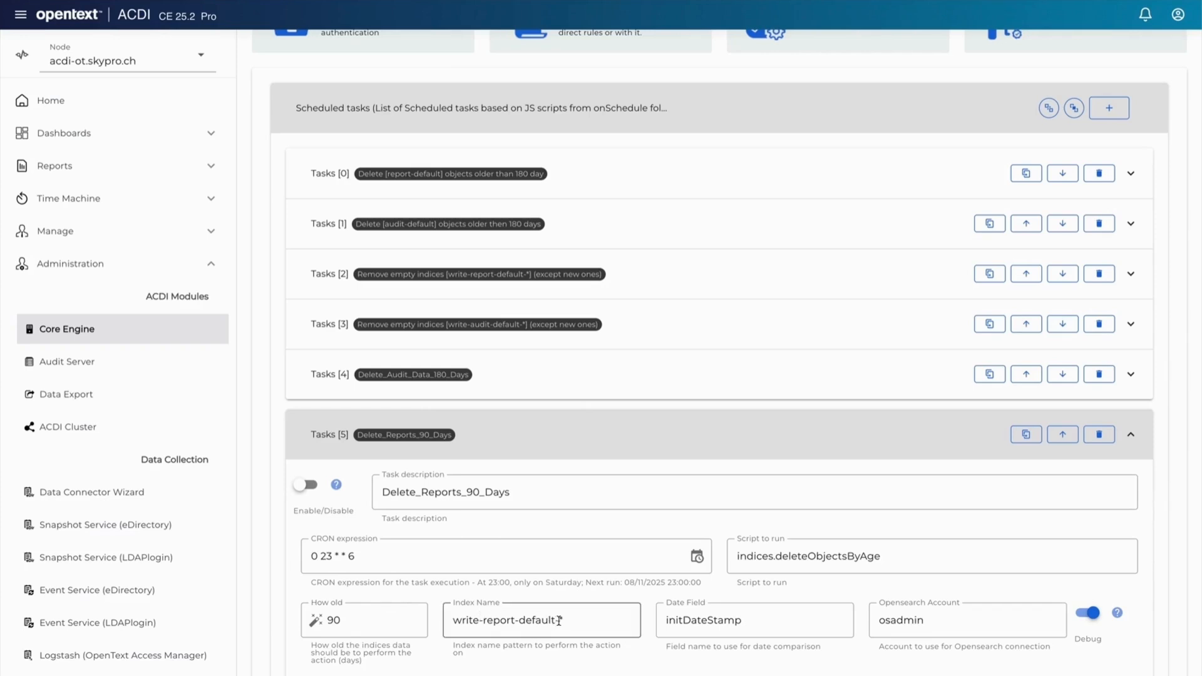
left_click_drag(559, 620, 471, 620)
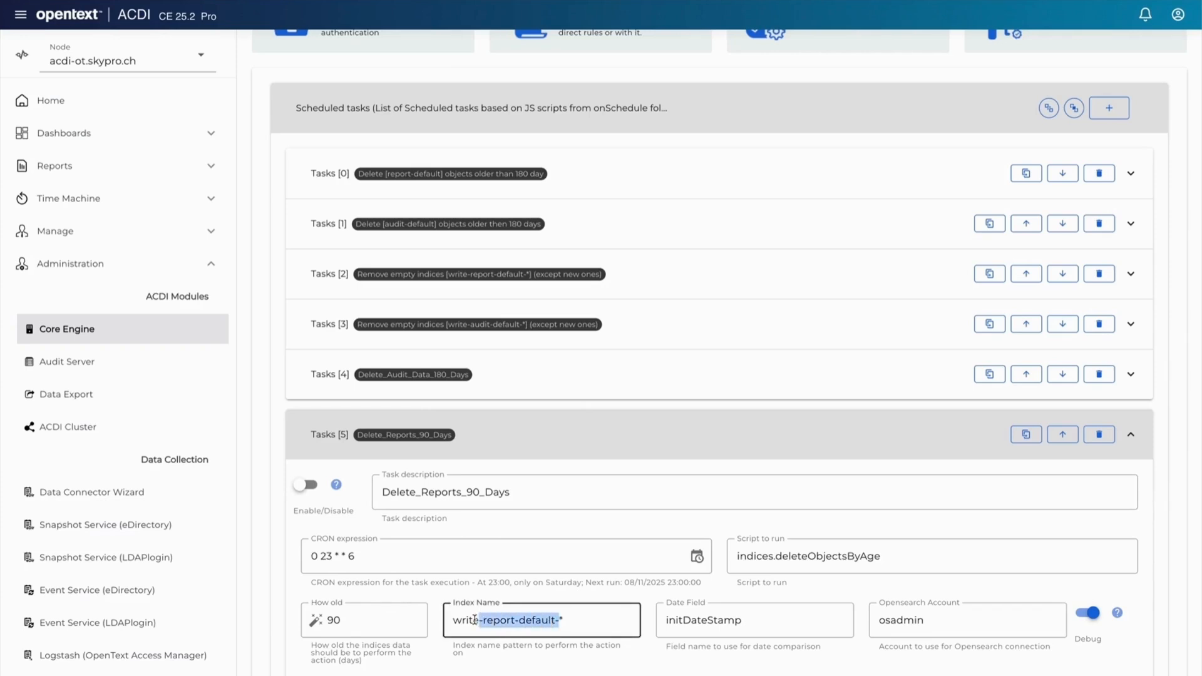
type("_report_id")
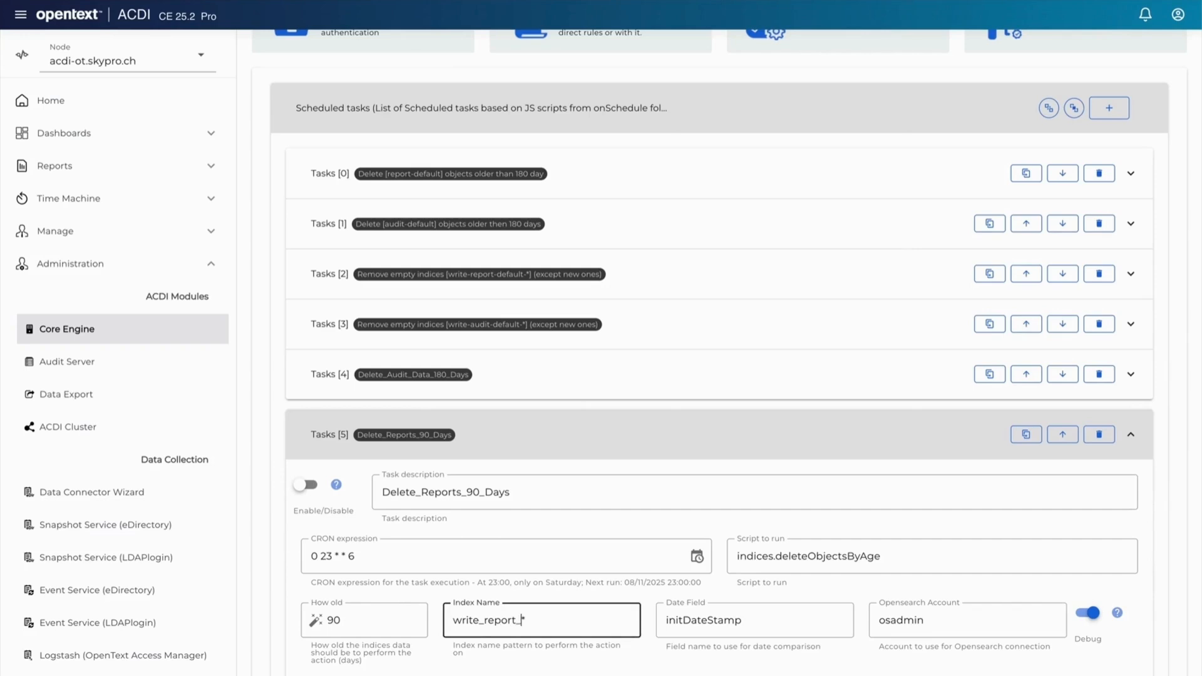
type("m_")
left_click(544, 600)
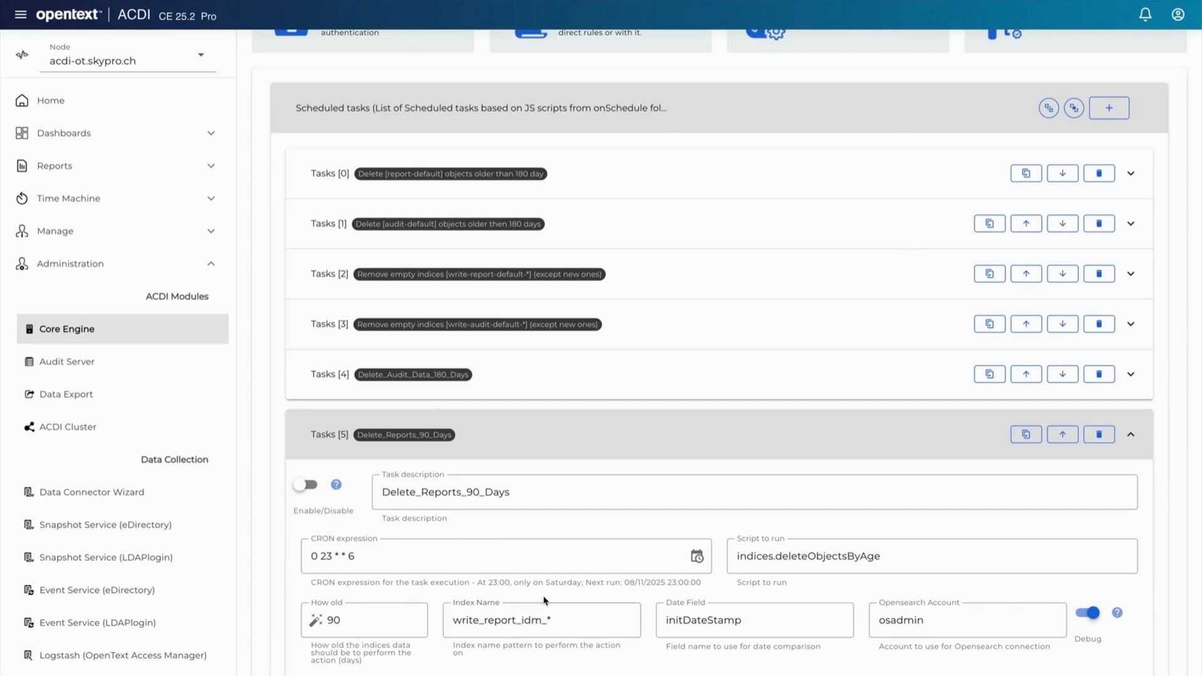
Step: Paste the CRON expression 0 2 * * 1 into the reports task and save the configuration
left_click_drag(355, 555, 313, 554)
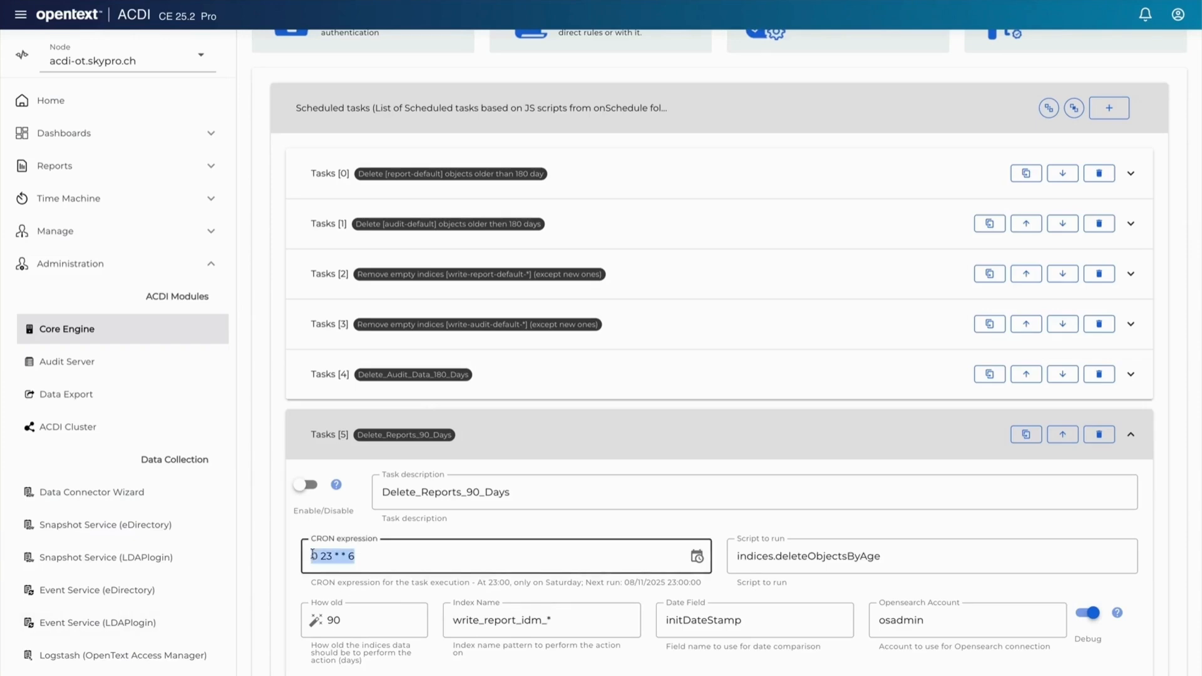
key("ctrl+v")
left_click(359, 598)
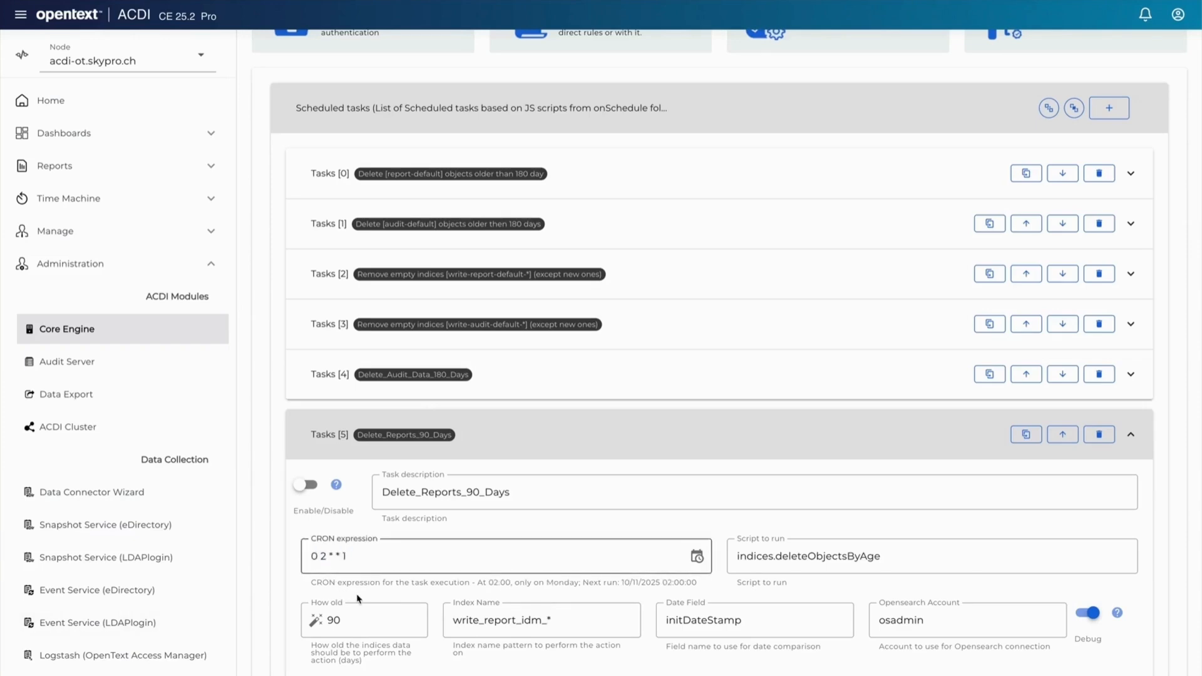
scroll(403, 443, "up", 5)
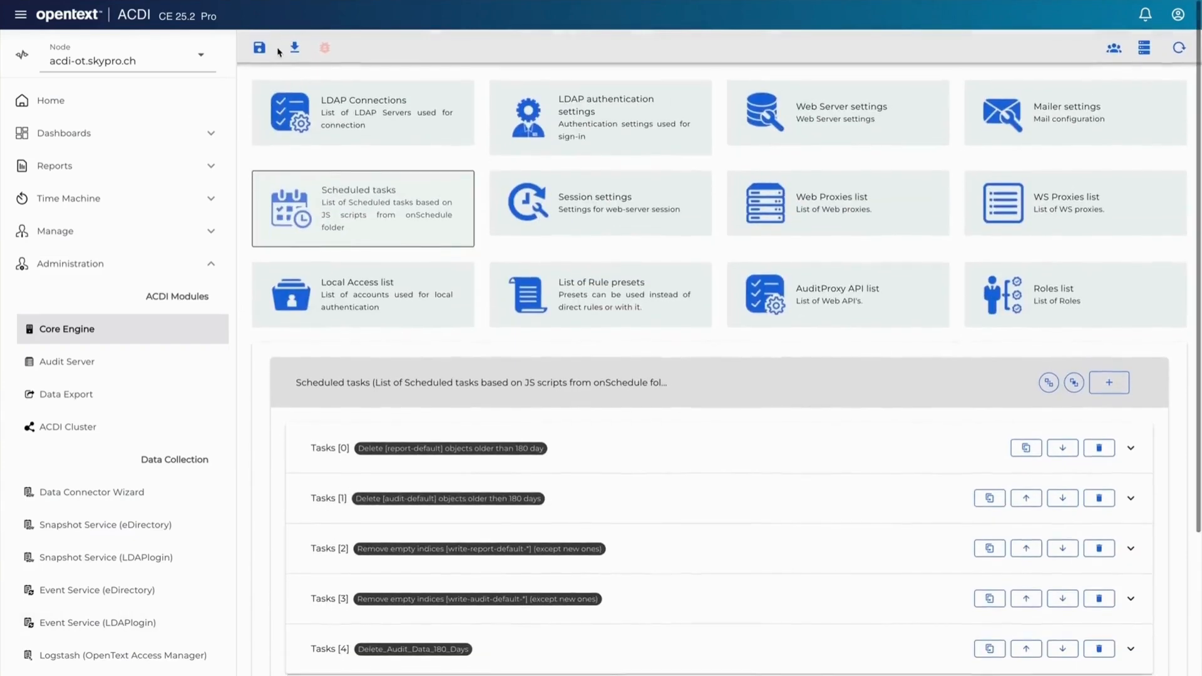
left_click(261, 52)
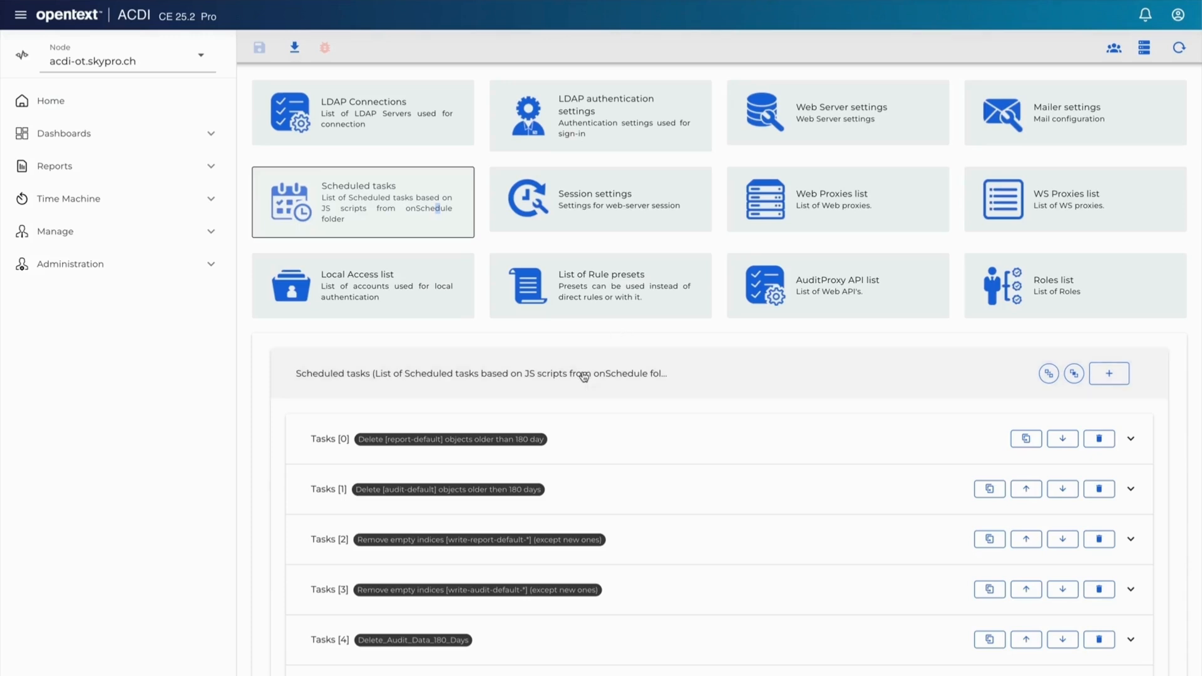
Step: Rename the original audit-default deletion task's description to Audit Data Cleanup Older than 7 Years
left_click(817, 490)
scroll(816, 492, "down", 2)
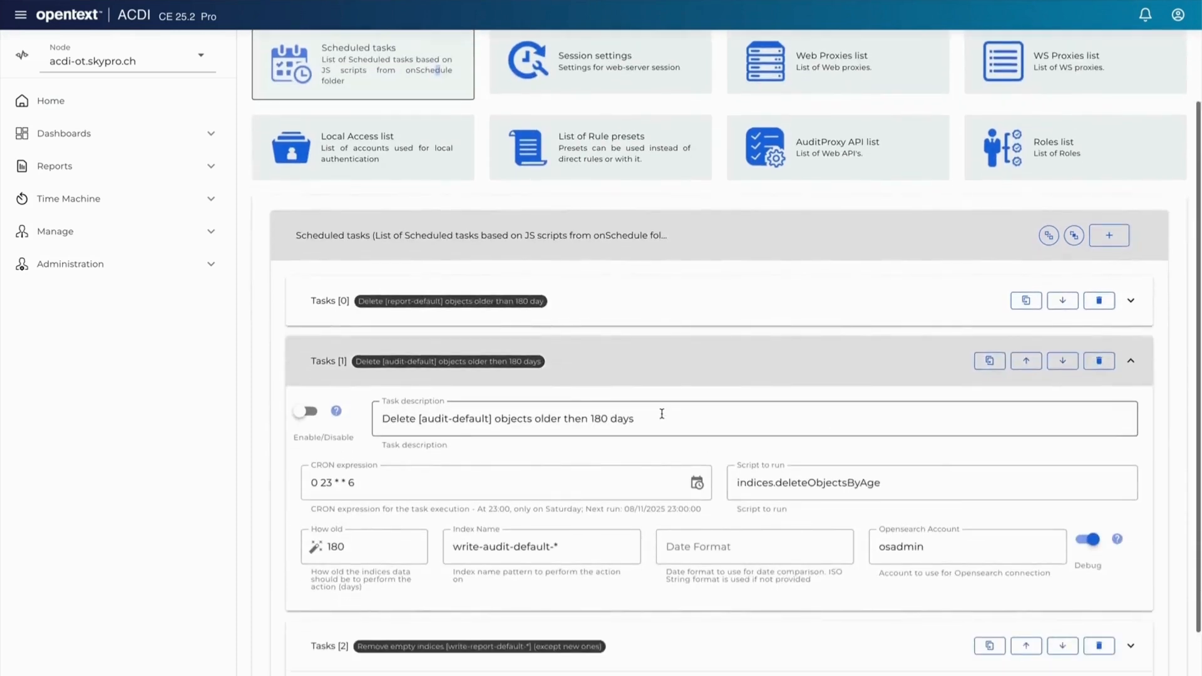
left_click_drag(661, 417, 356, 419)
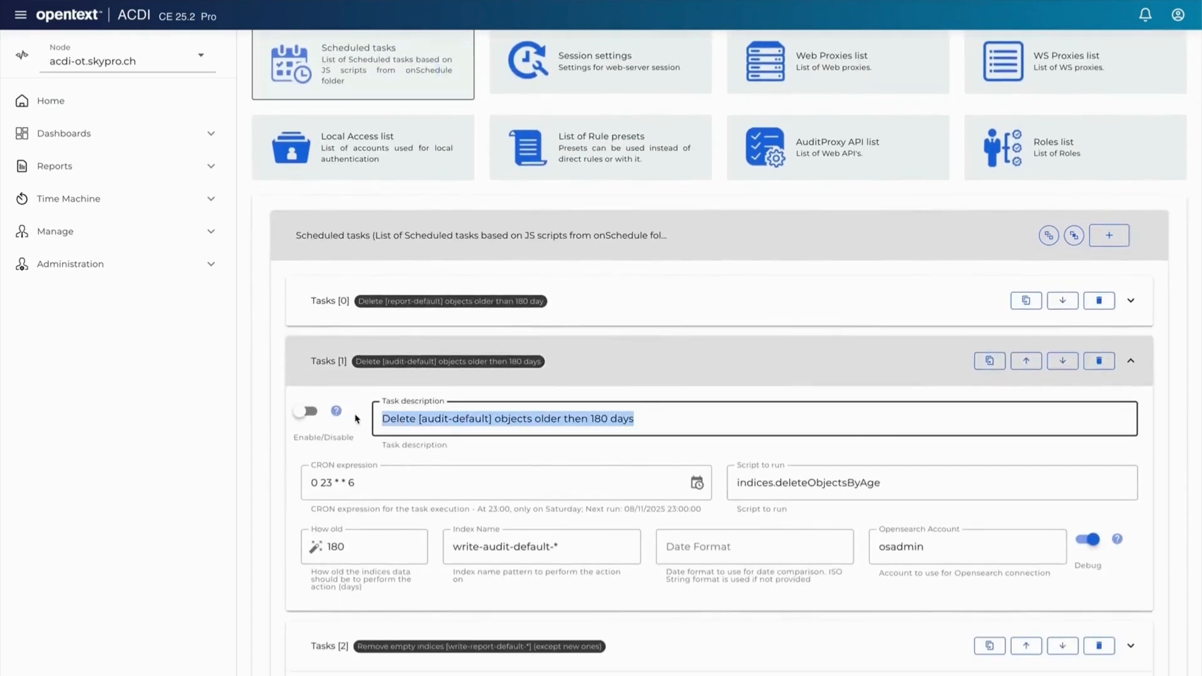
type("Audit Data")
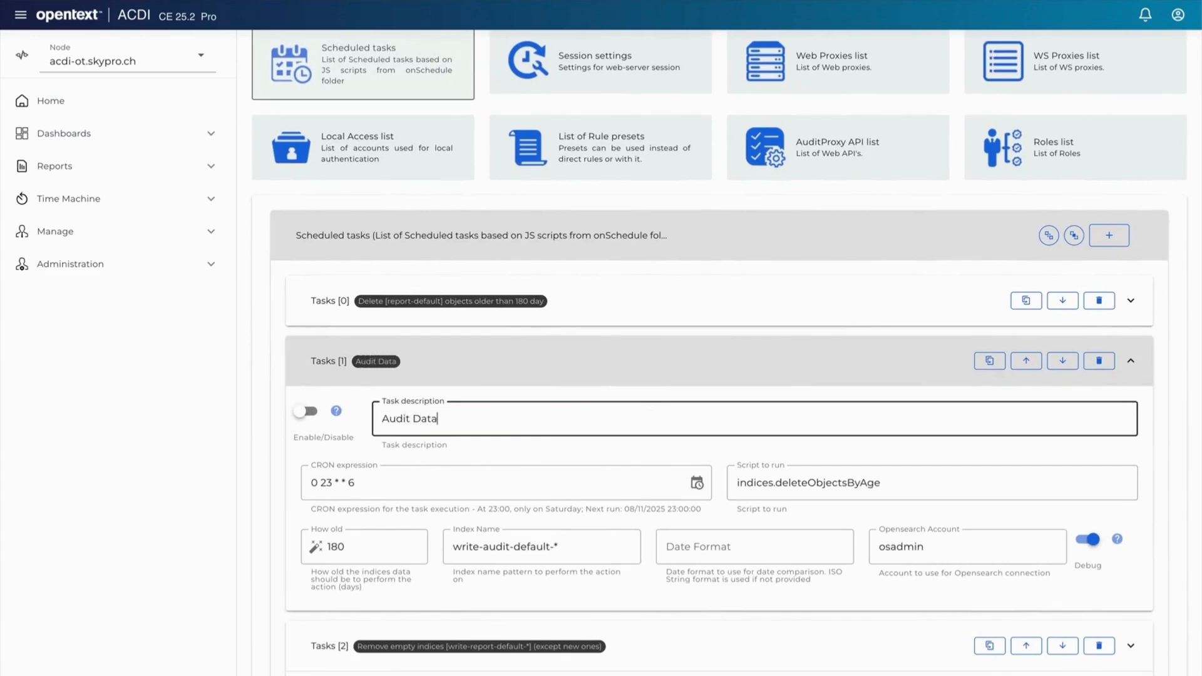
type(" Cleanup Olde")
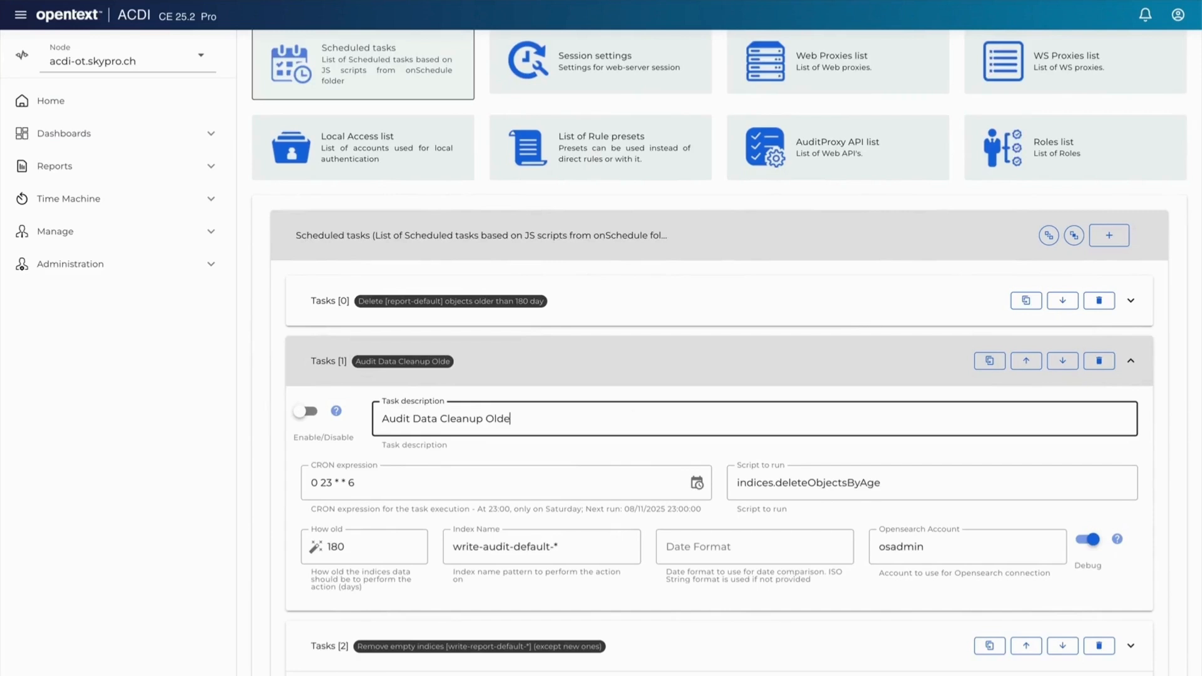
type("r than 7 Years")
left_click(492, 453)
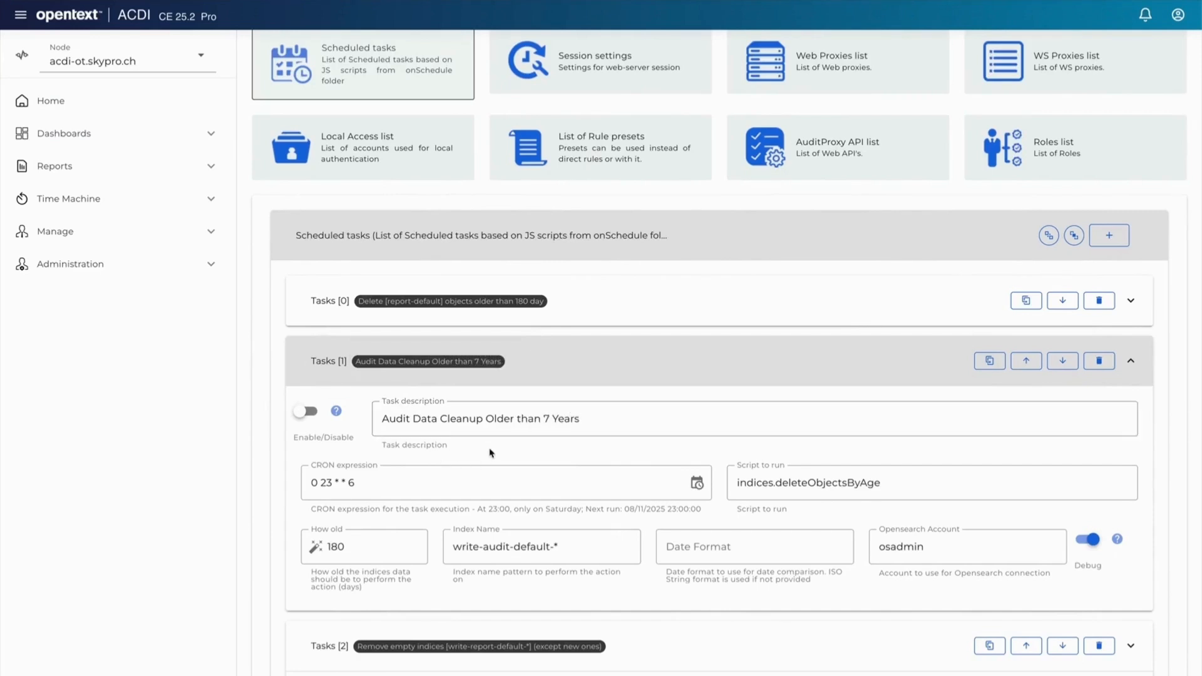
Step: Set the audit cleanup task's How old value to 2555 days and collapse it
left_click(342, 538)
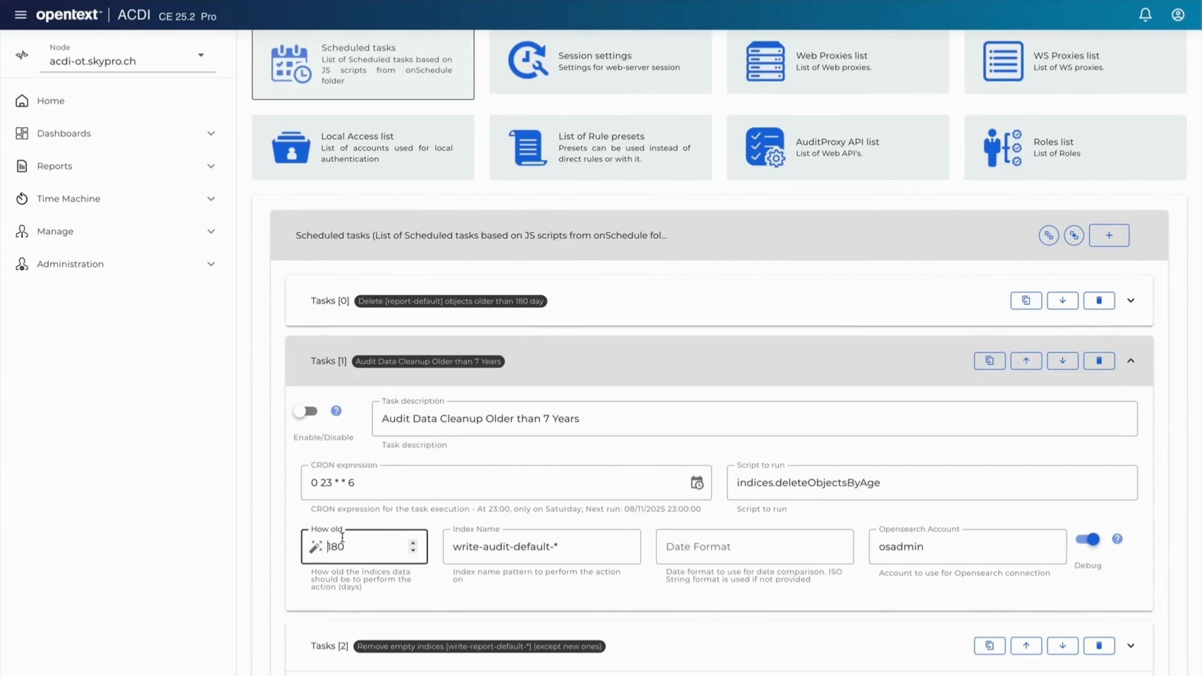
left_click_drag(325, 540, 351, 545)
type("2555")
left_click(477, 448)
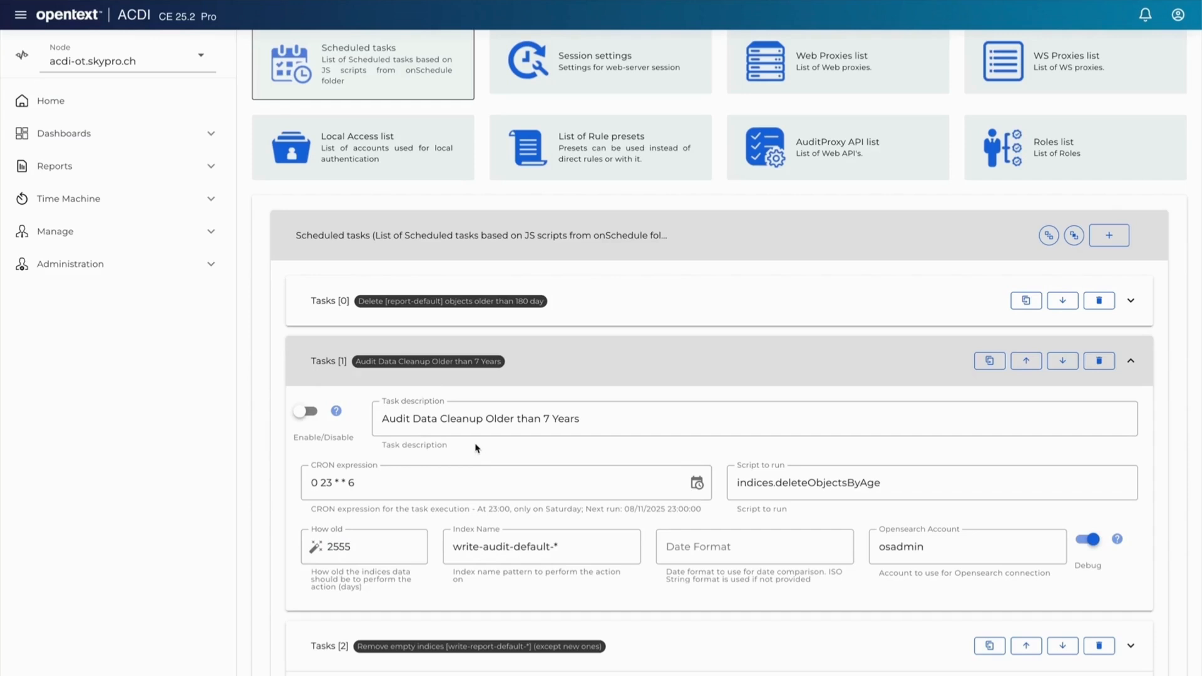
left_click(1136, 363)
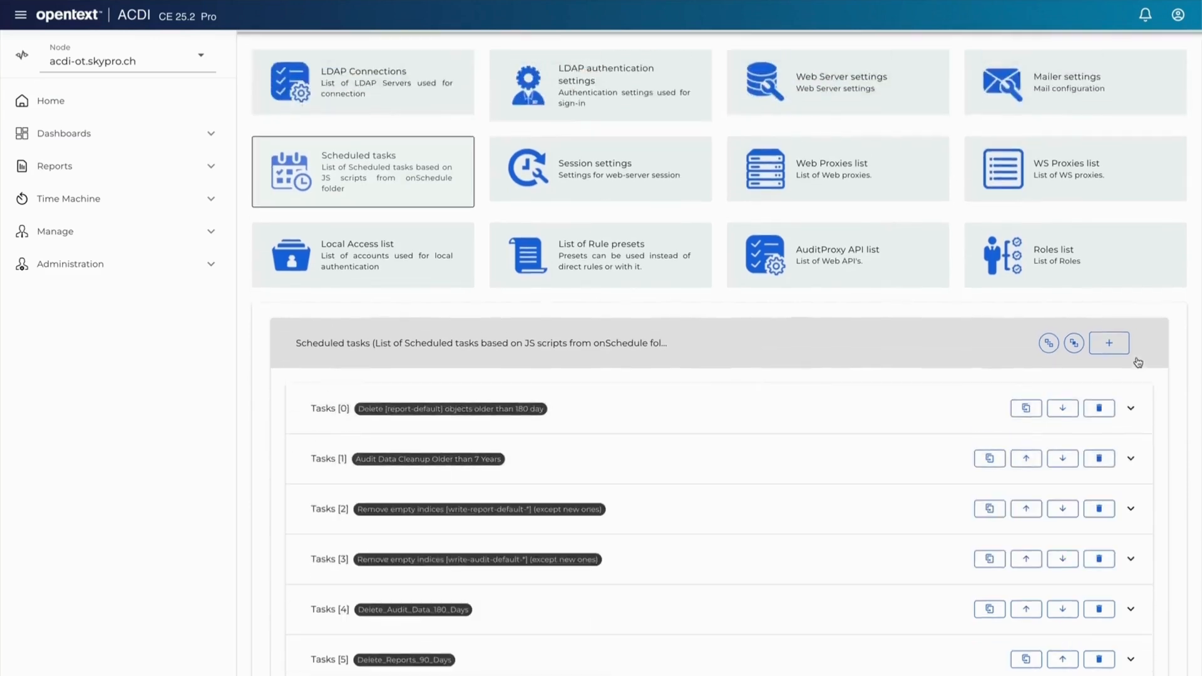
left_click(689, 414)
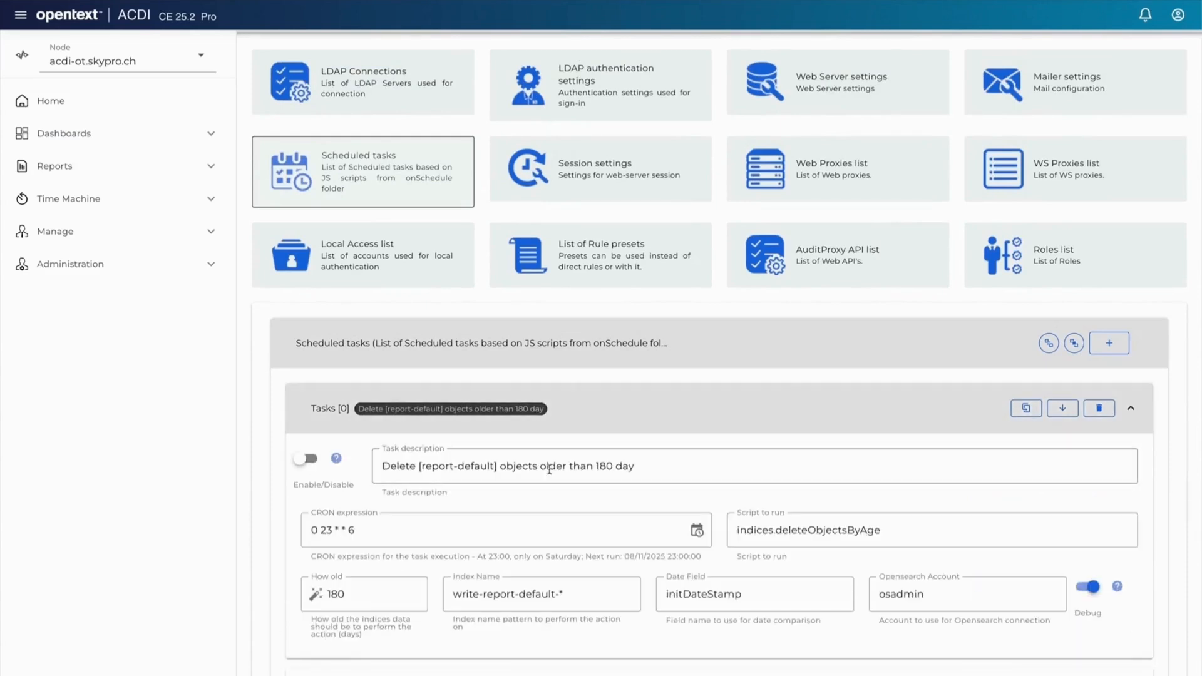
Step: Rename the report-default deletion task's description to Report Data Cleanup Older than 1 Year
left_click_drag(663, 466, 382, 460)
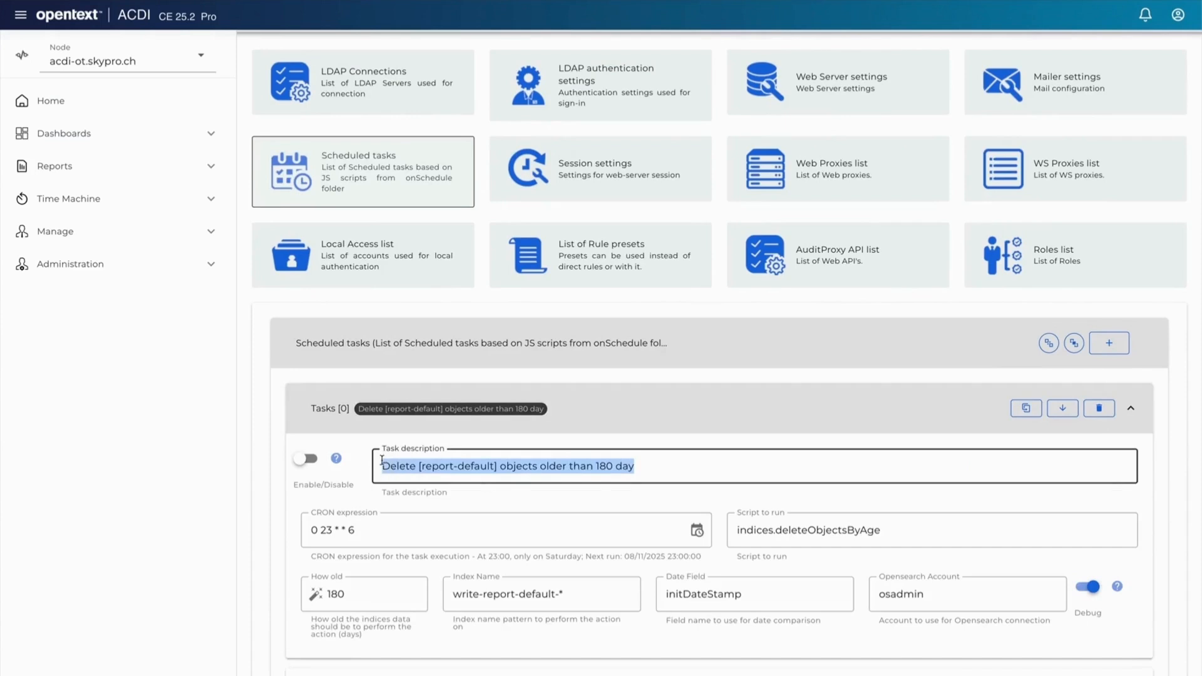
type("Report Data")
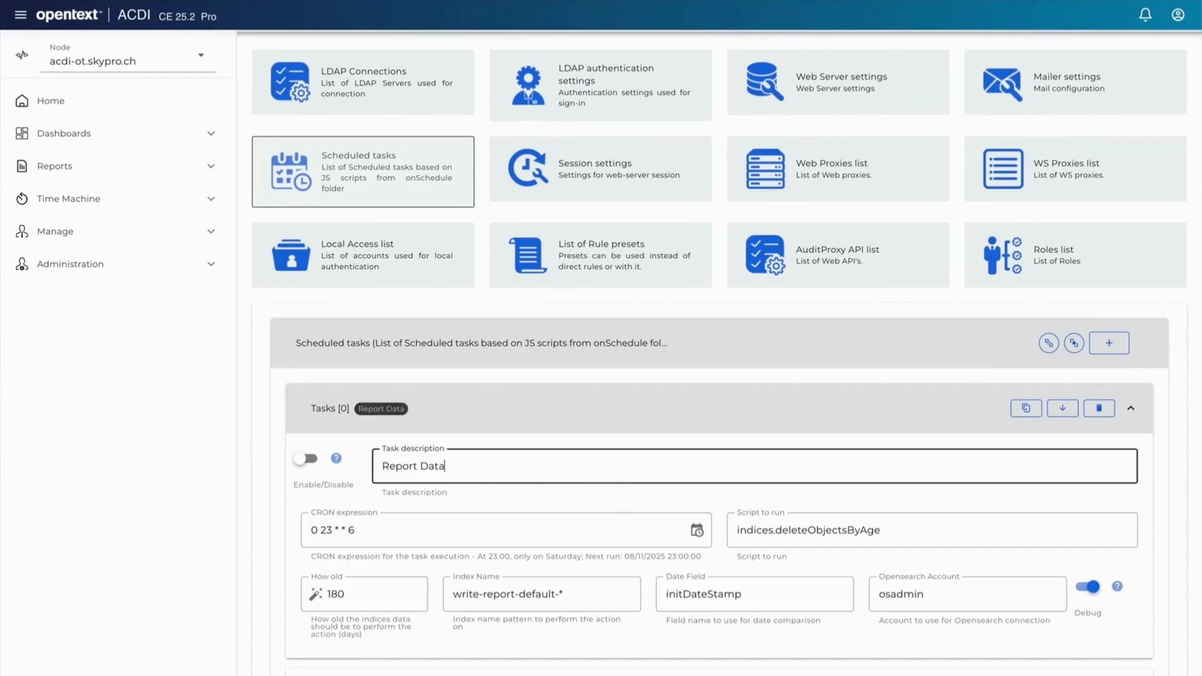
type(" Cleanup")
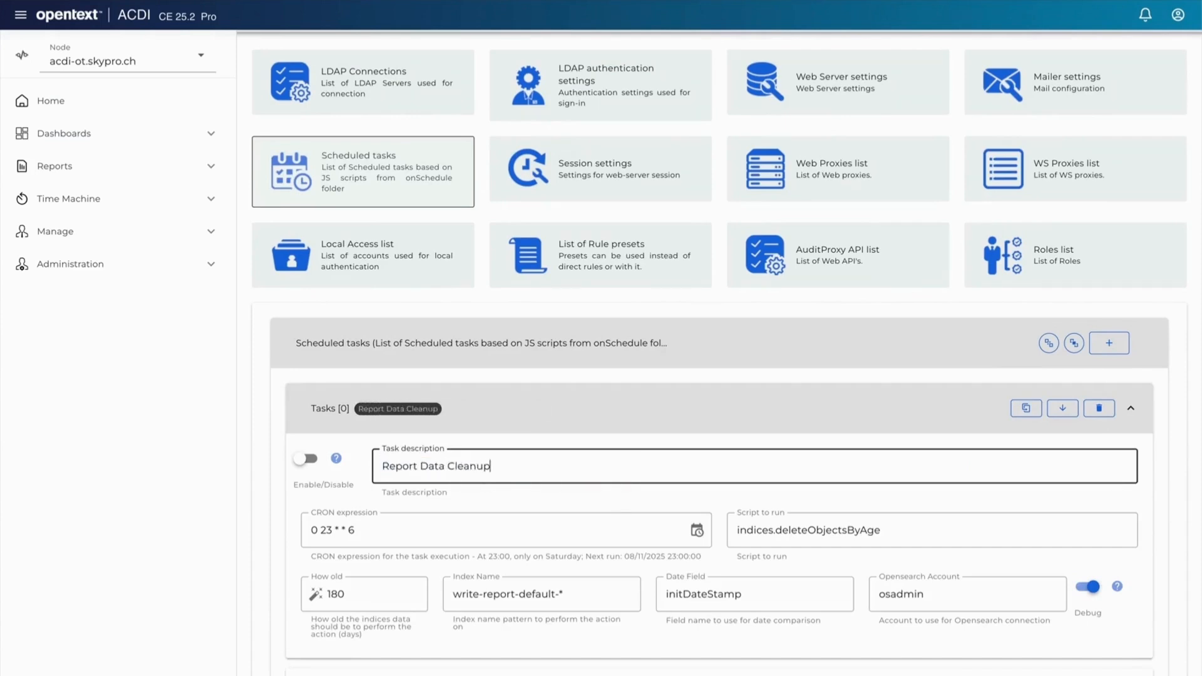
type(" Older than 1 Year")
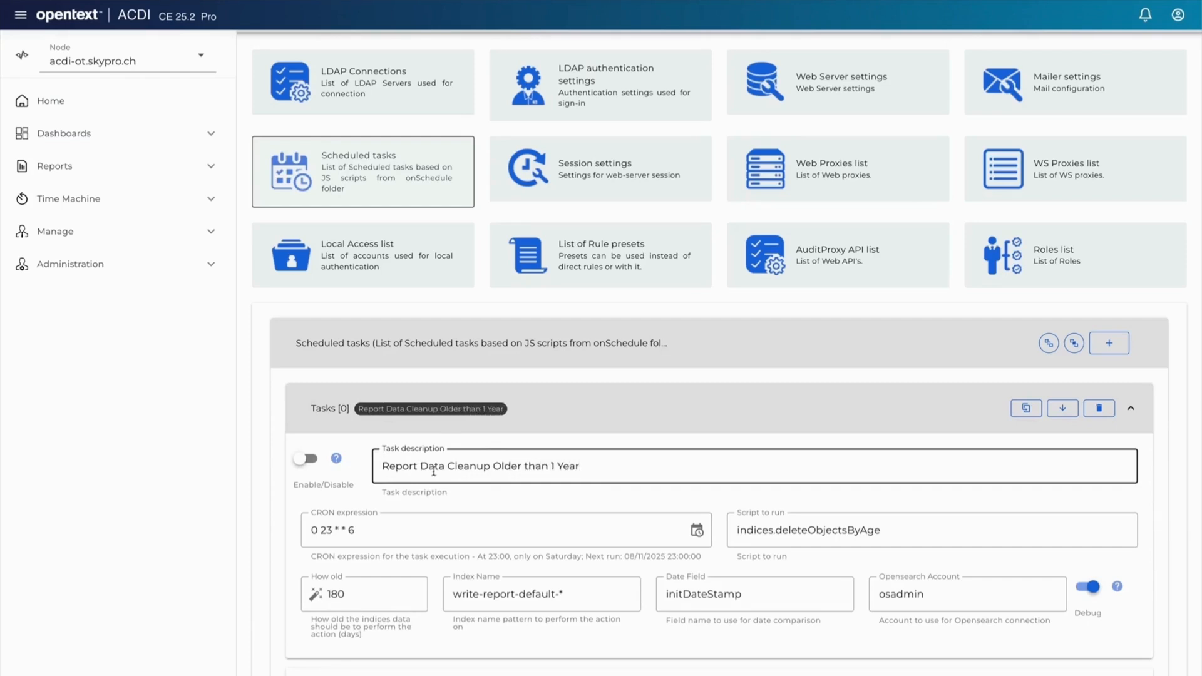
left_click(499, 498)
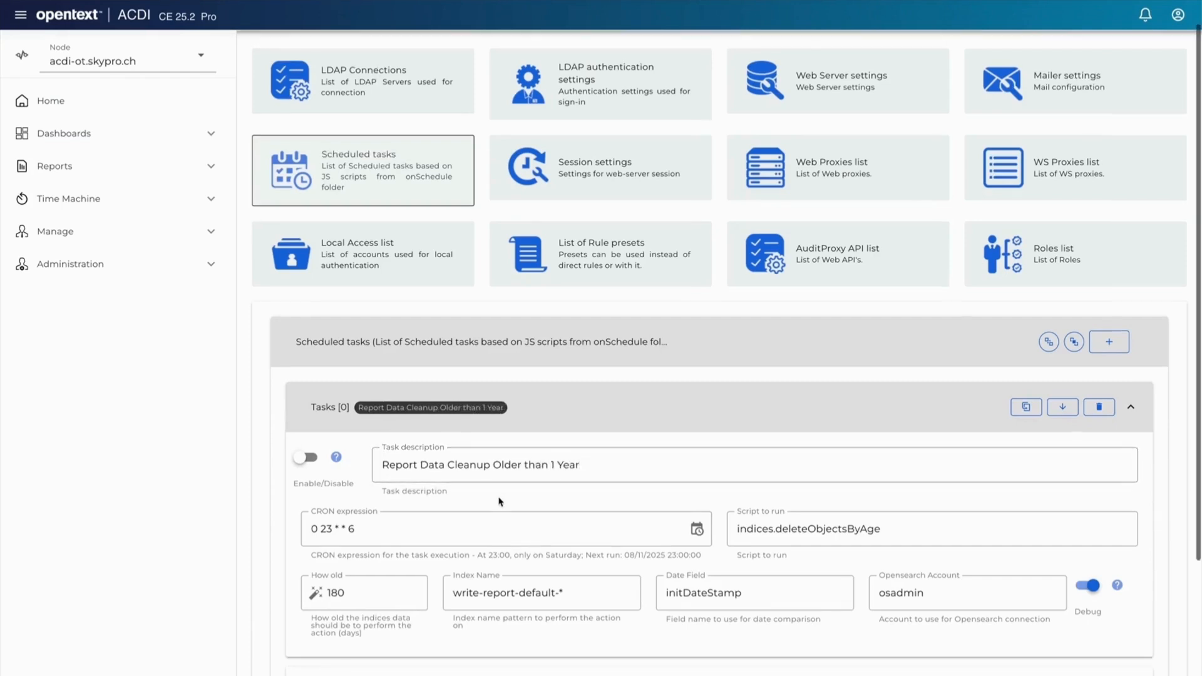
Step: Set the report cleanup task's How old value to 365 days and save the configuration
left_click_drag(367, 590, 327, 589)
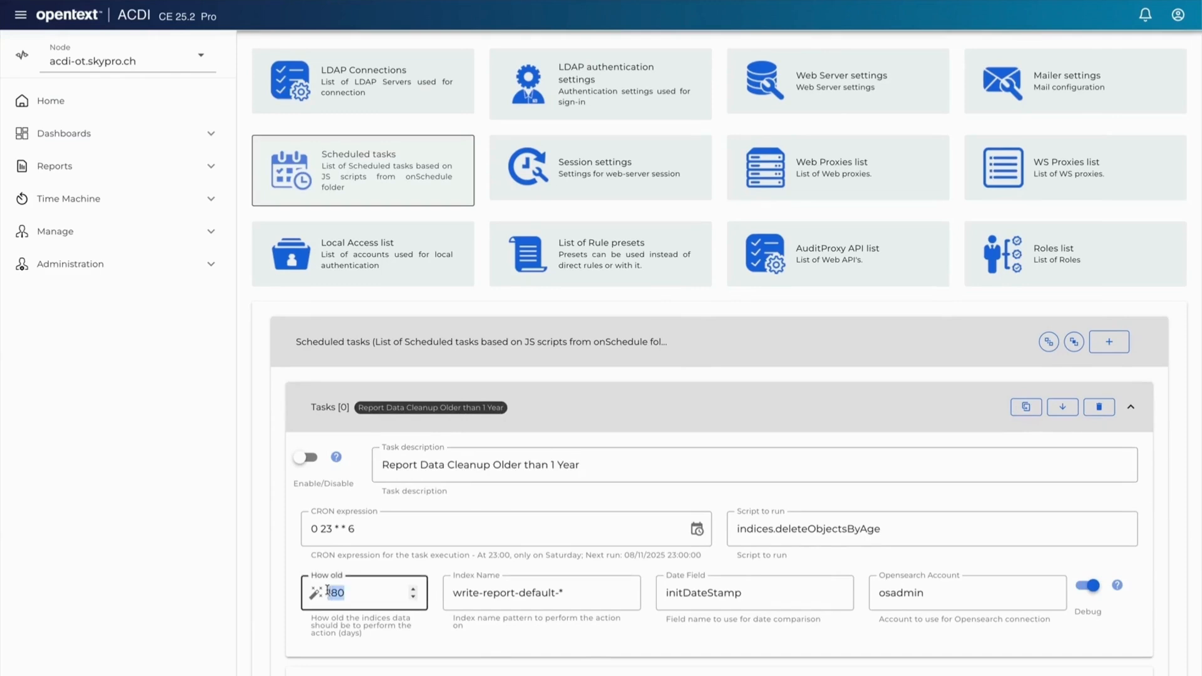
type("365")
left_click(423, 570)
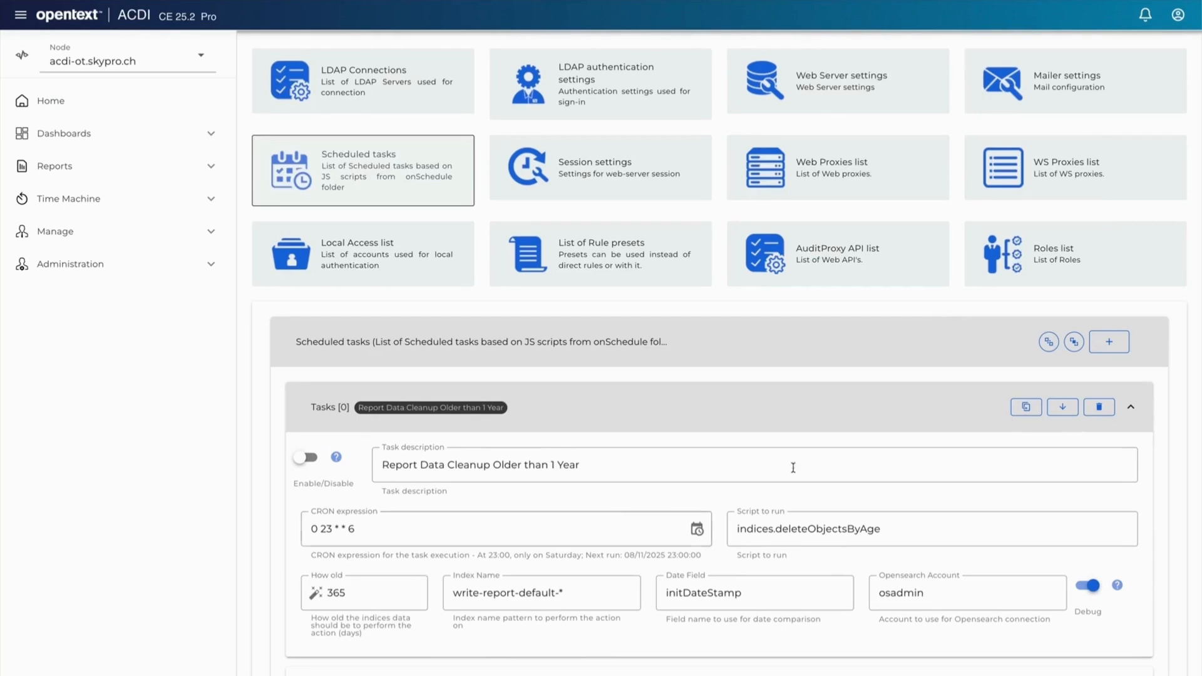
scroll(278, 68, "up", 1)
left_click(266, 58)
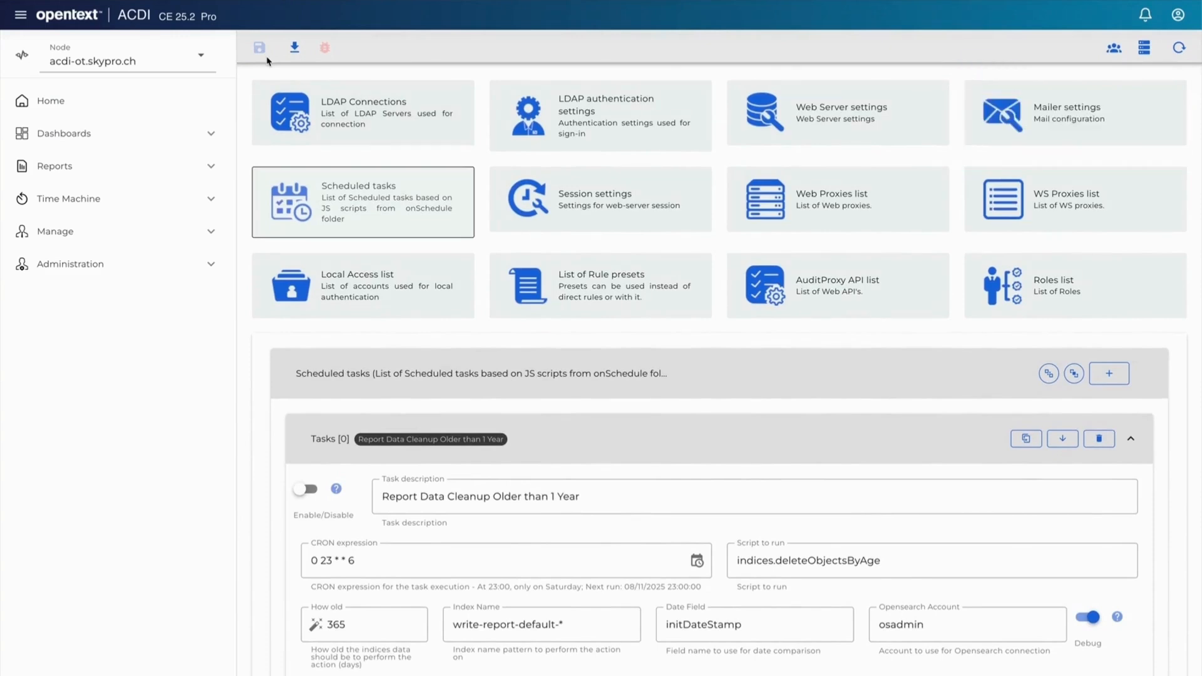
left_click(122, 107)
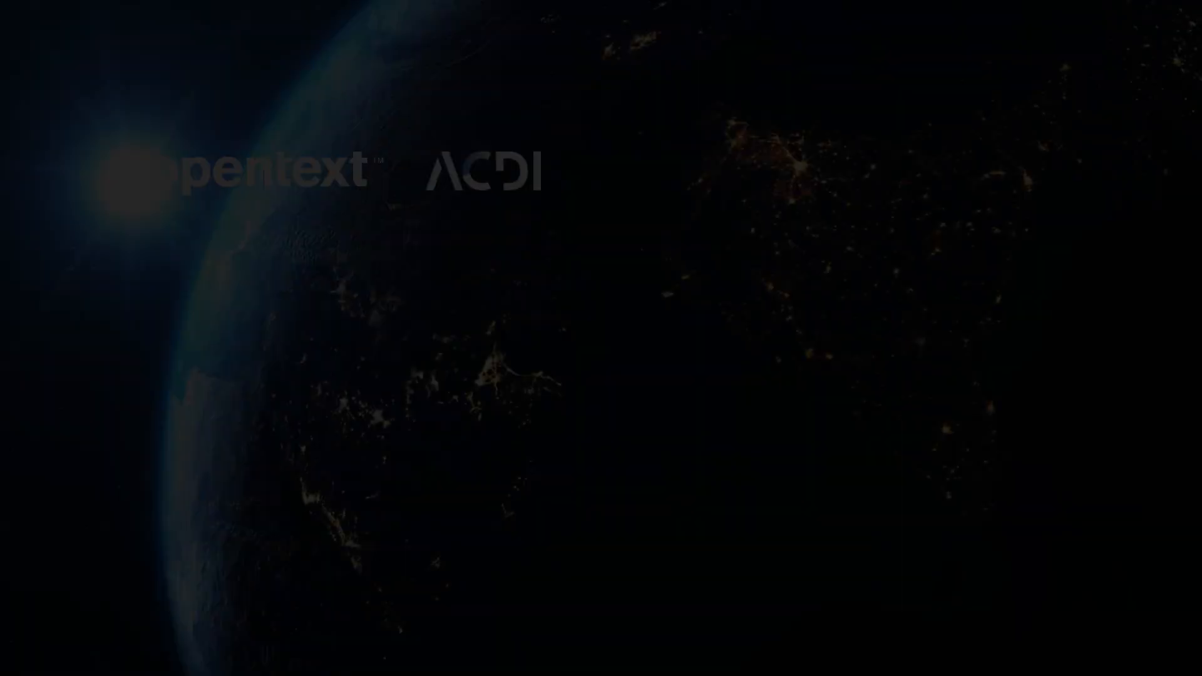